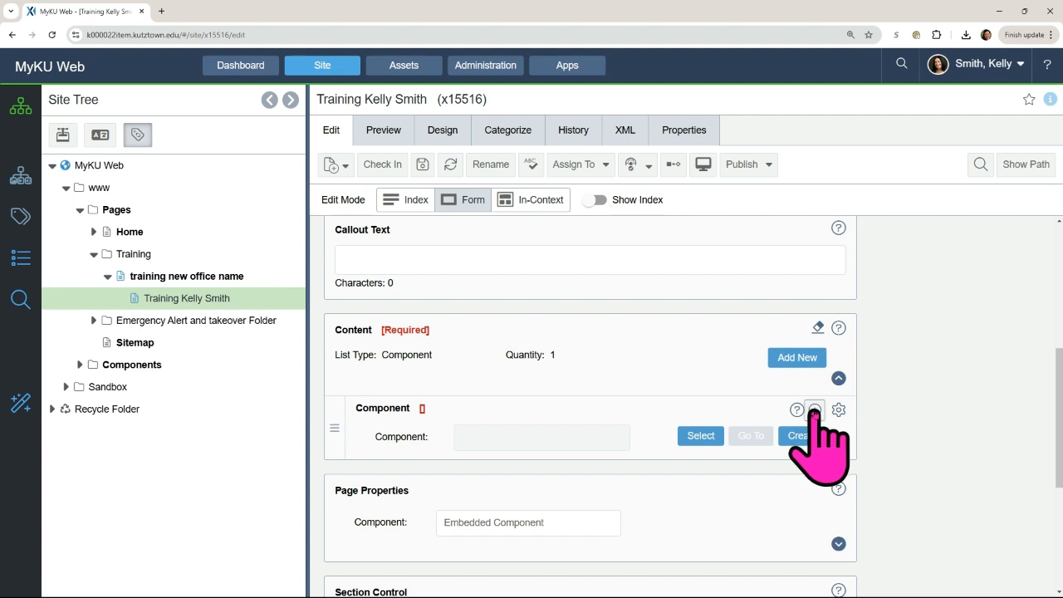
Step: Add two extra component entries to the page's Content list
left_click(813, 409)
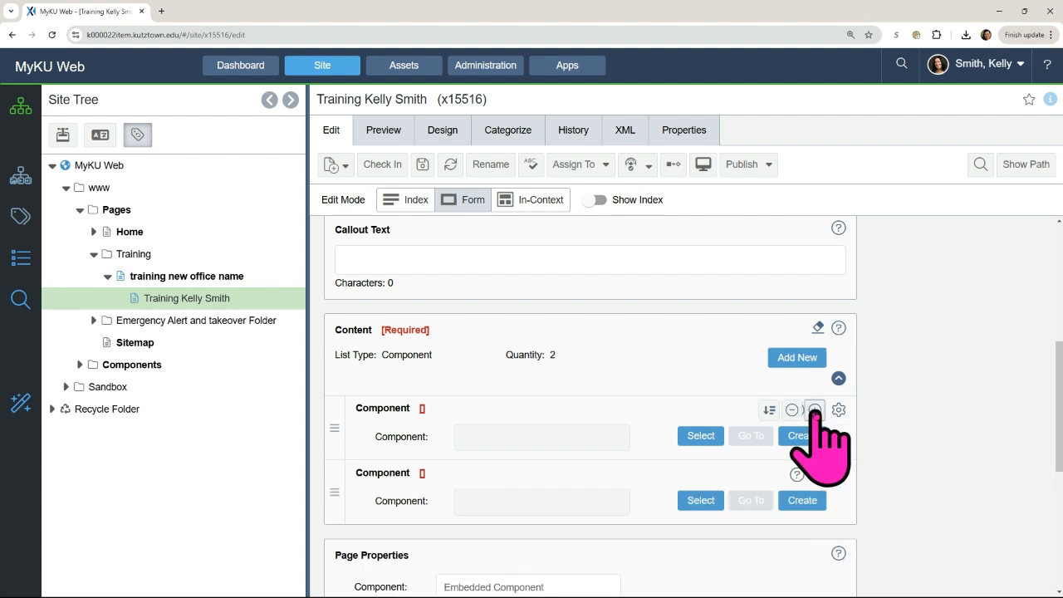
left_click(795, 358)
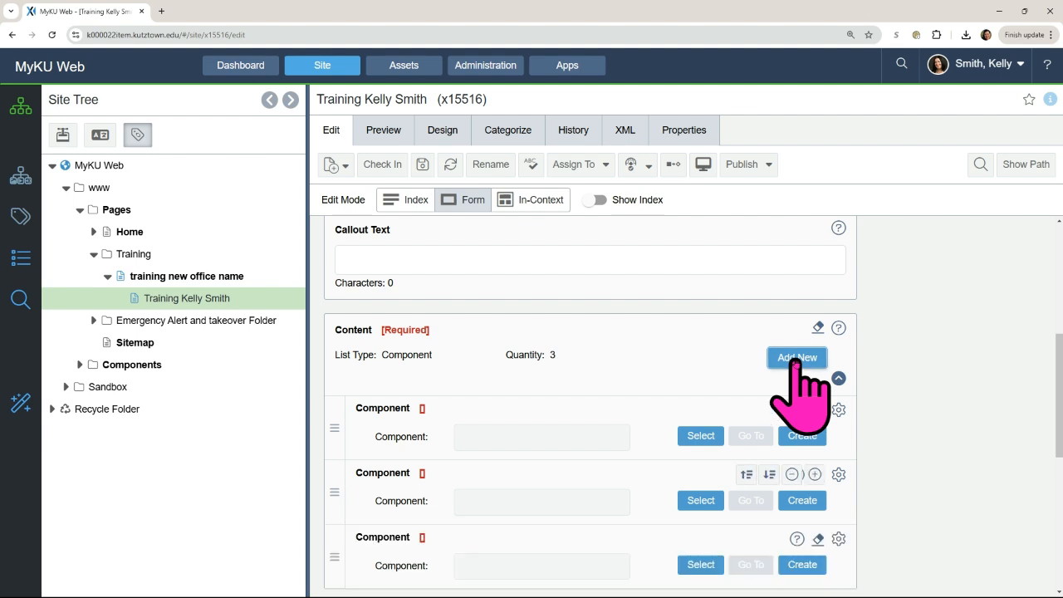
scroll(598, 399, "down", 1)
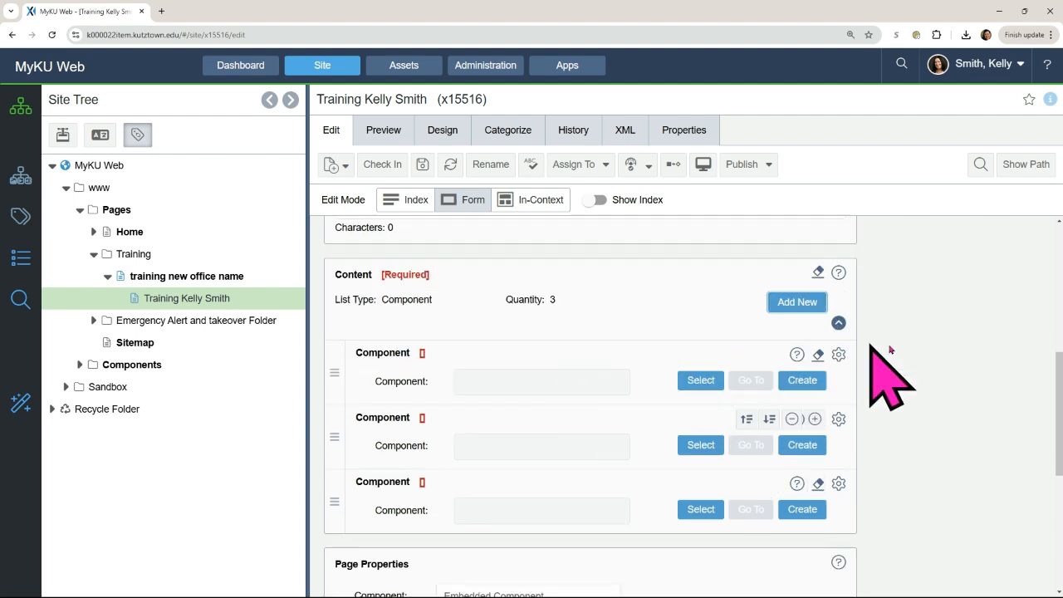
Step: Remove two component entries from the Content list so that a single entry remains
left_click(838, 354)
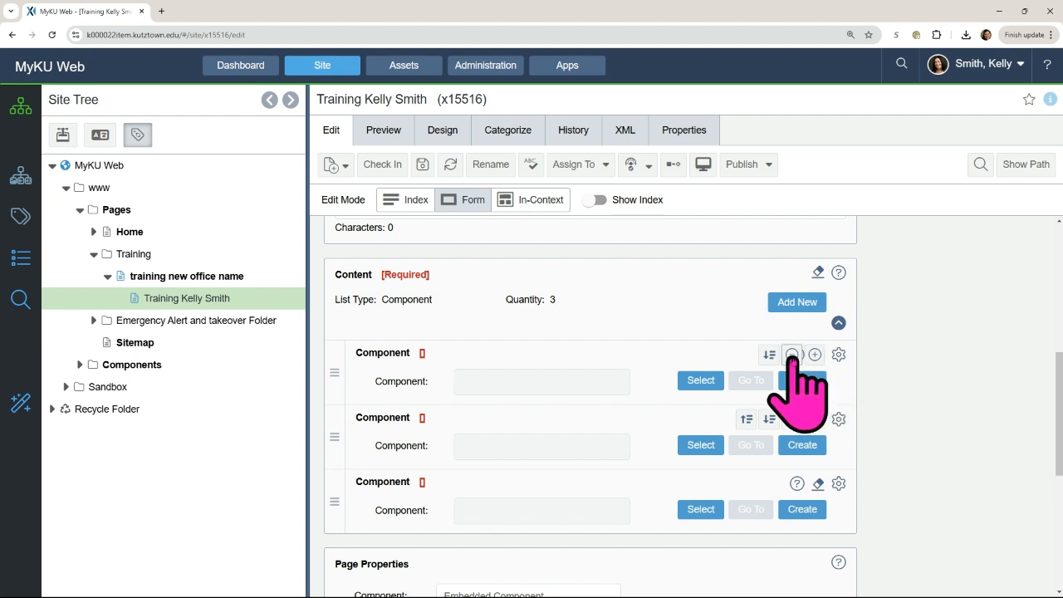
left_click(791, 357)
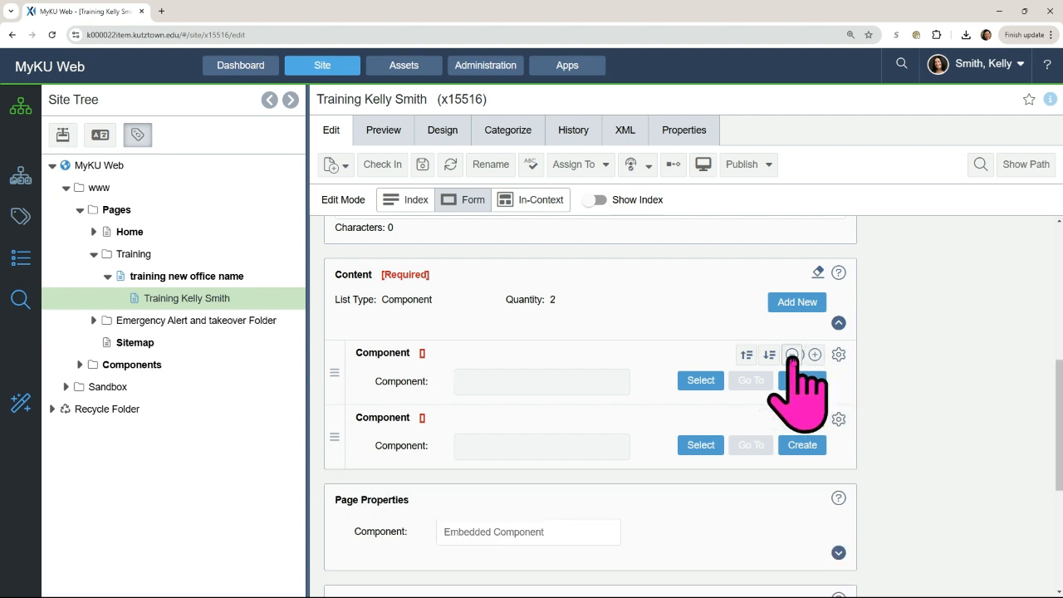
left_click(839, 355)
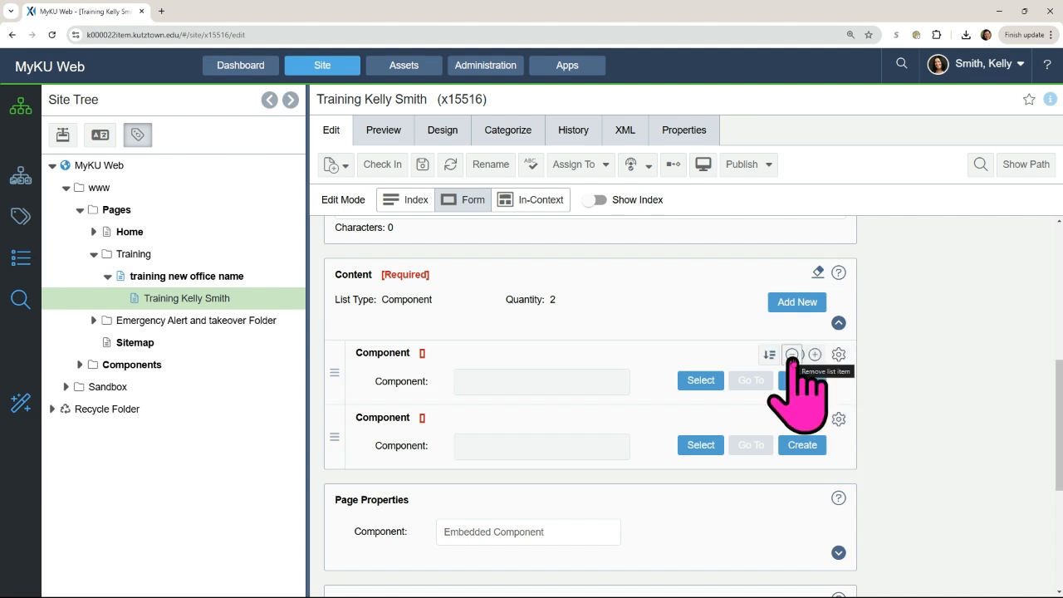
left_click(792, 356)
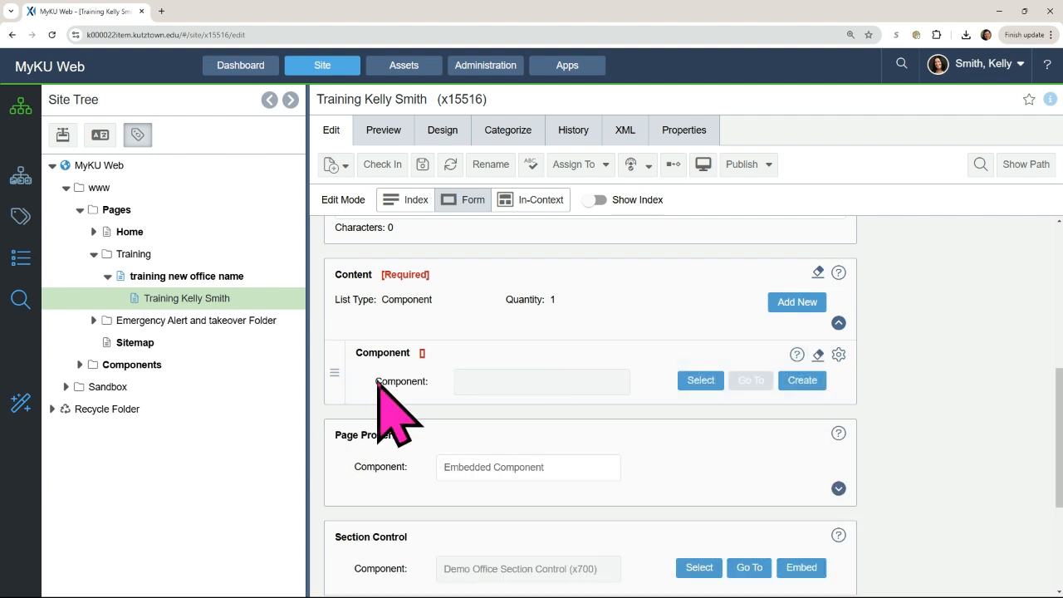
Step: Create a new component named "buttons" of type KU Explore More Buttons in the Content entry
left_click(802, 380)
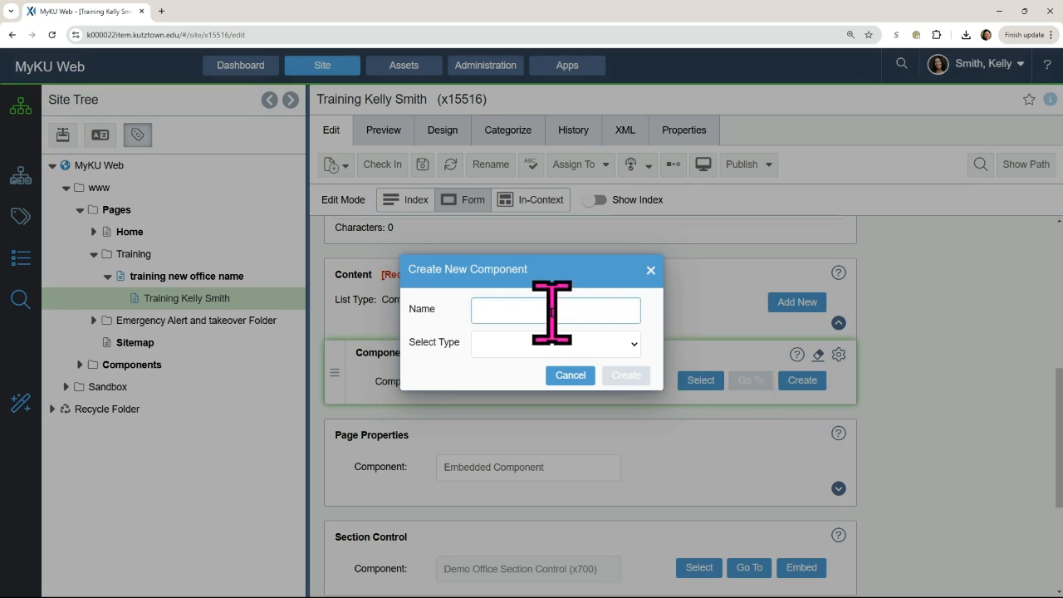
type("buttons")
left_click(542, 343)
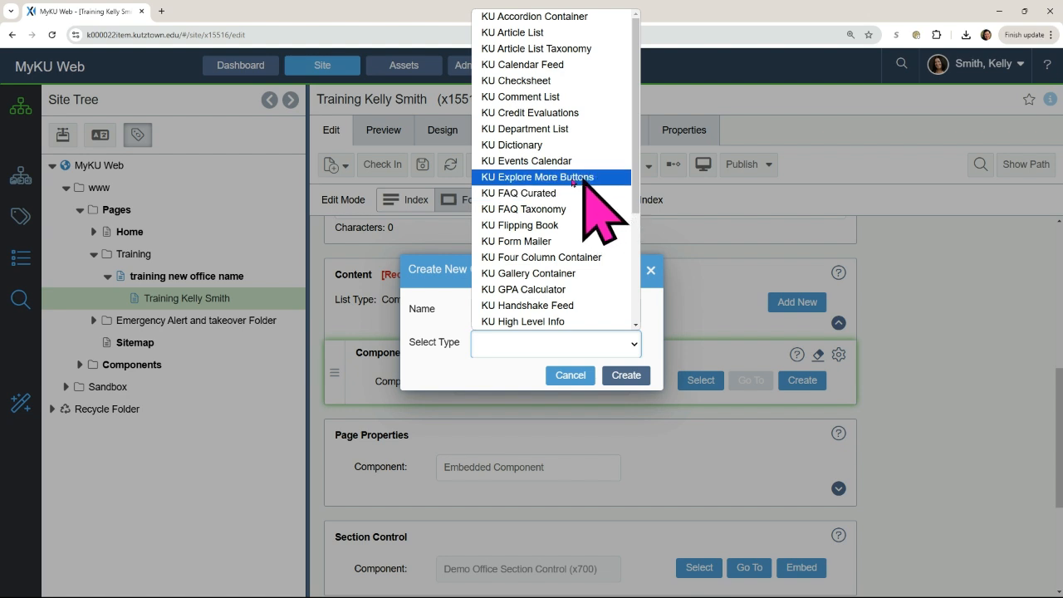
left_click(553, 178)
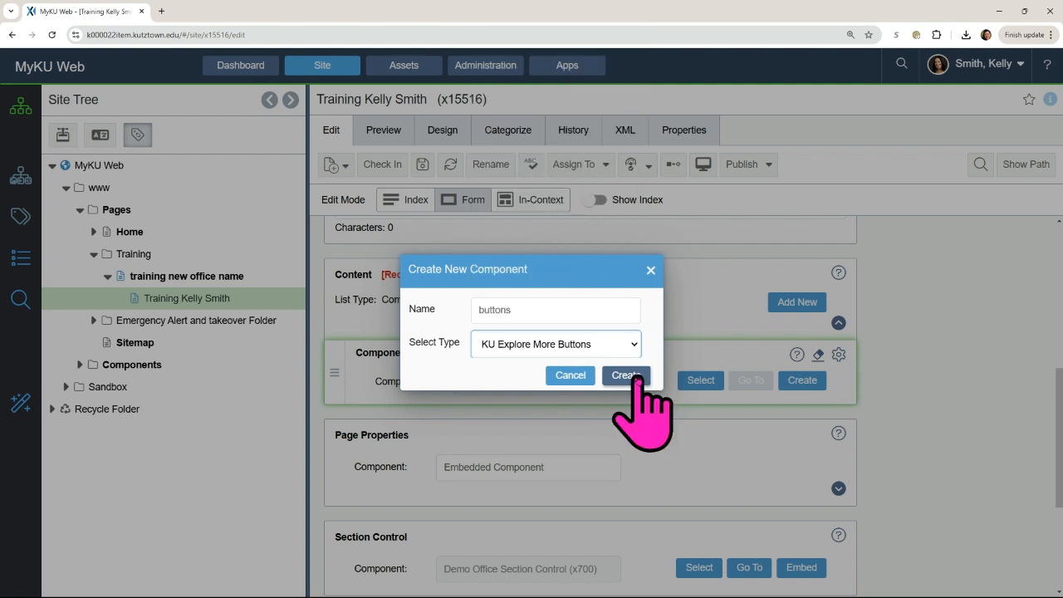
left_click(633, 376)
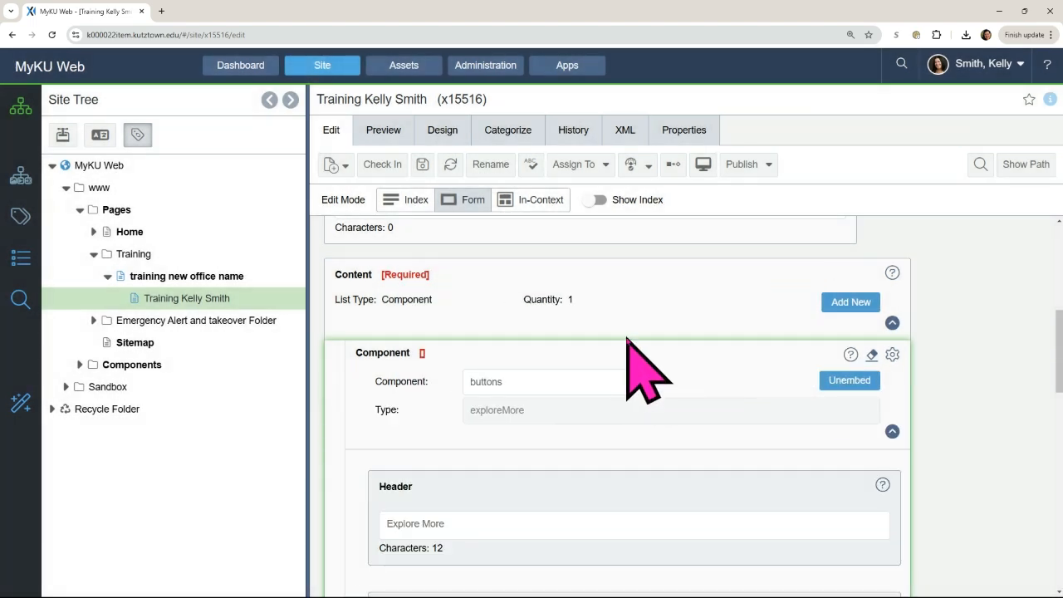
Step: Review the new component's fields and replace its header text with "Header"
scroll(631, 332, "down", 1)
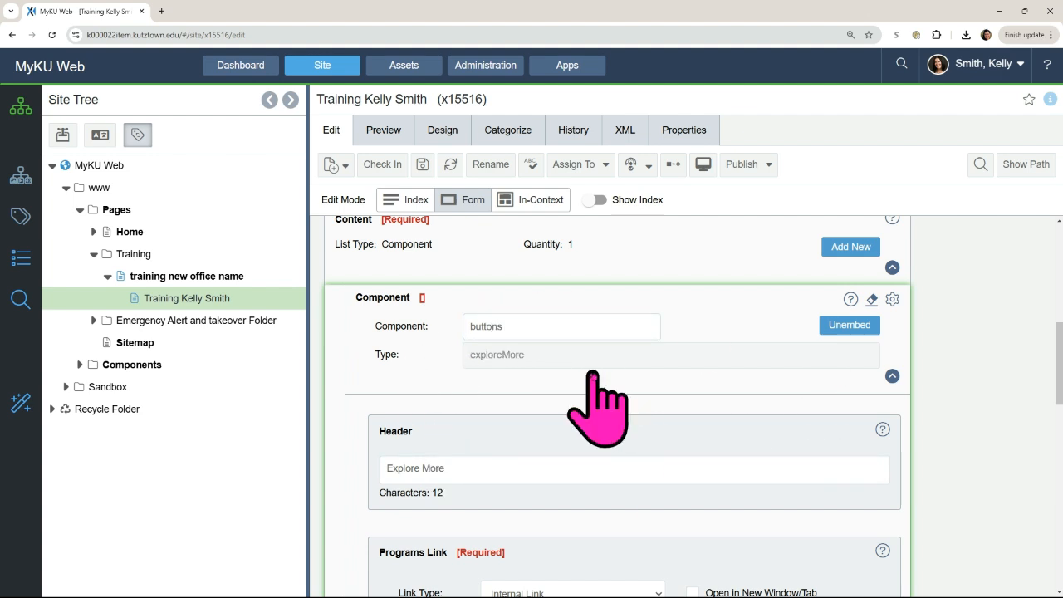
scroll(592, 377, "down", 2)
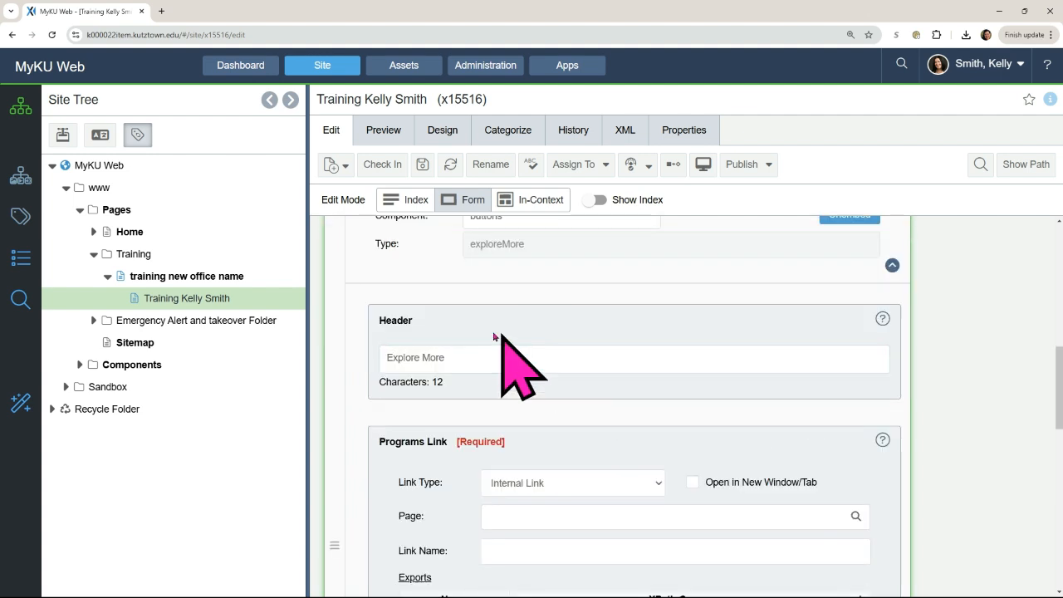
scroll(486, 391, "down", 5)
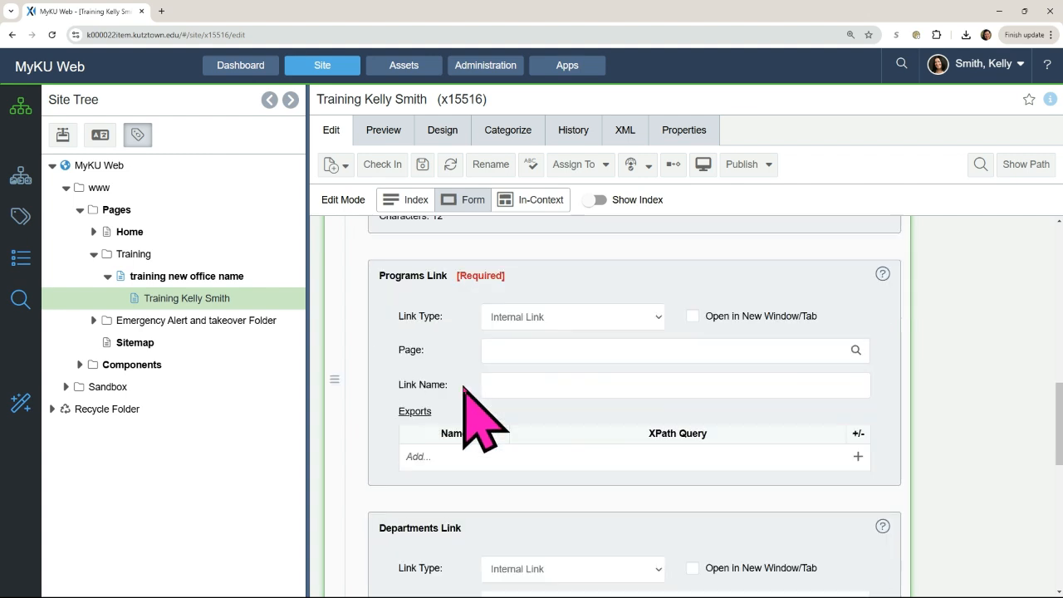
scroll(463, 387, "down", 2)
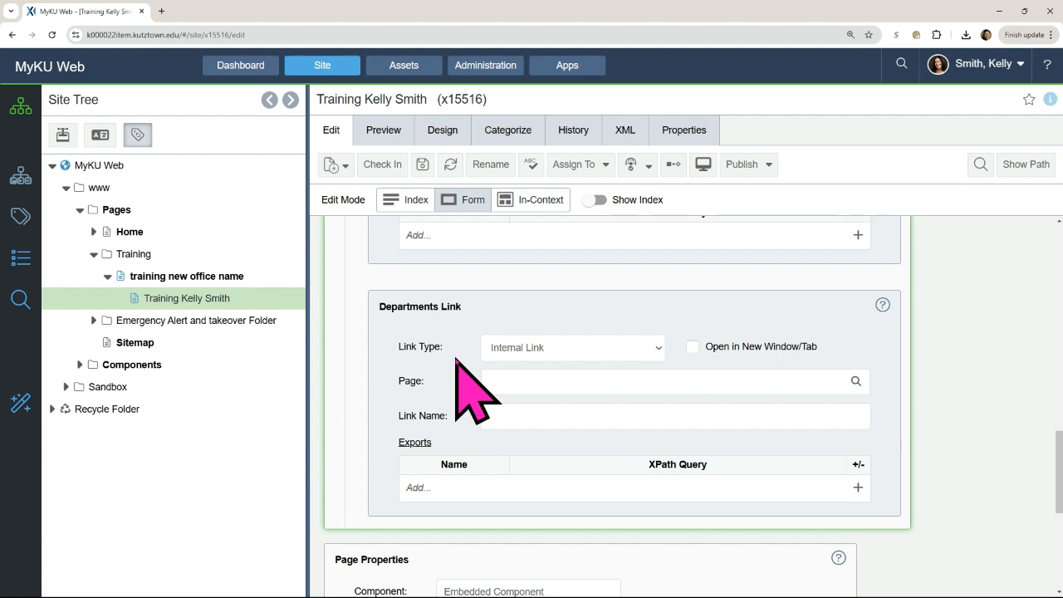
scroll(469, 390, "up", 7)
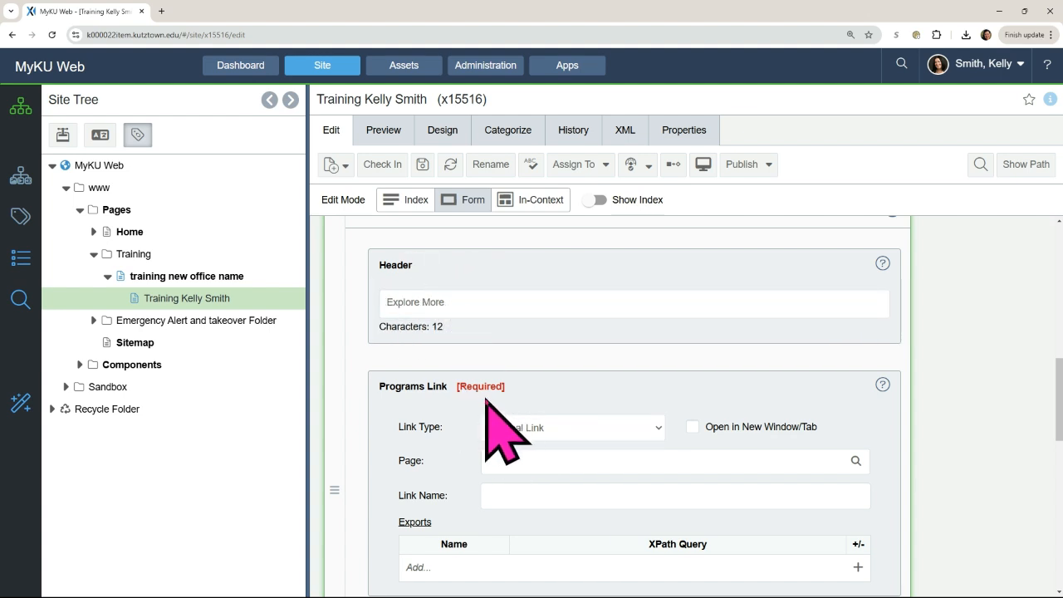
left_click(472, 302)
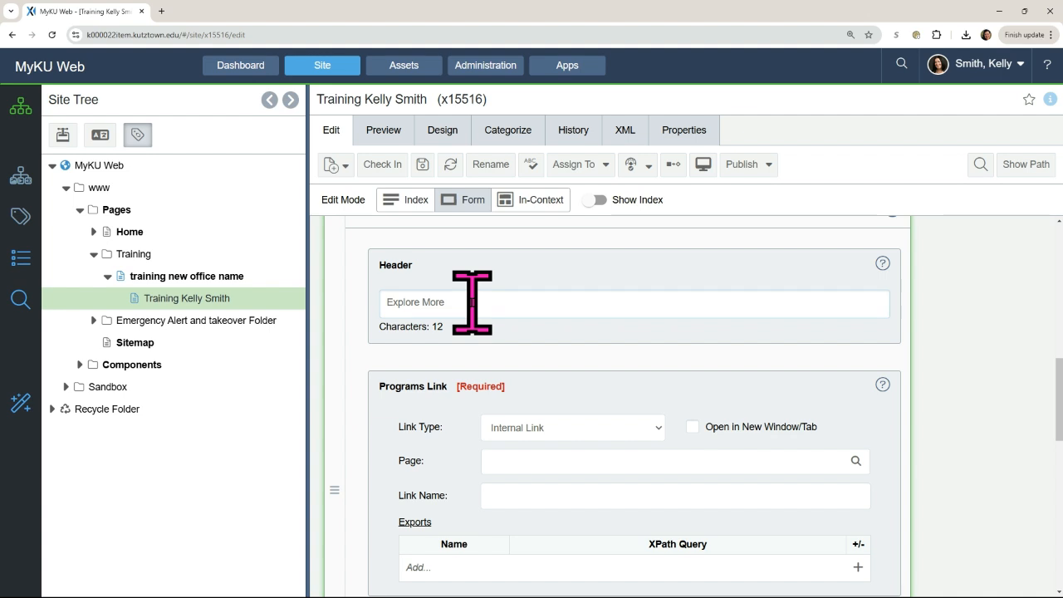
triple_click(472, 302)
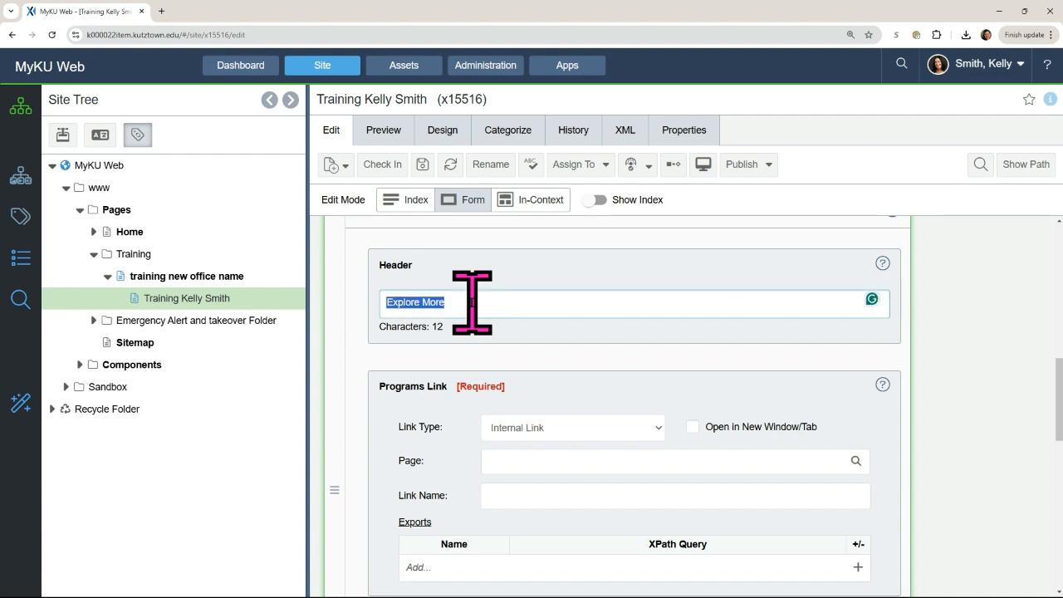
type("Header")
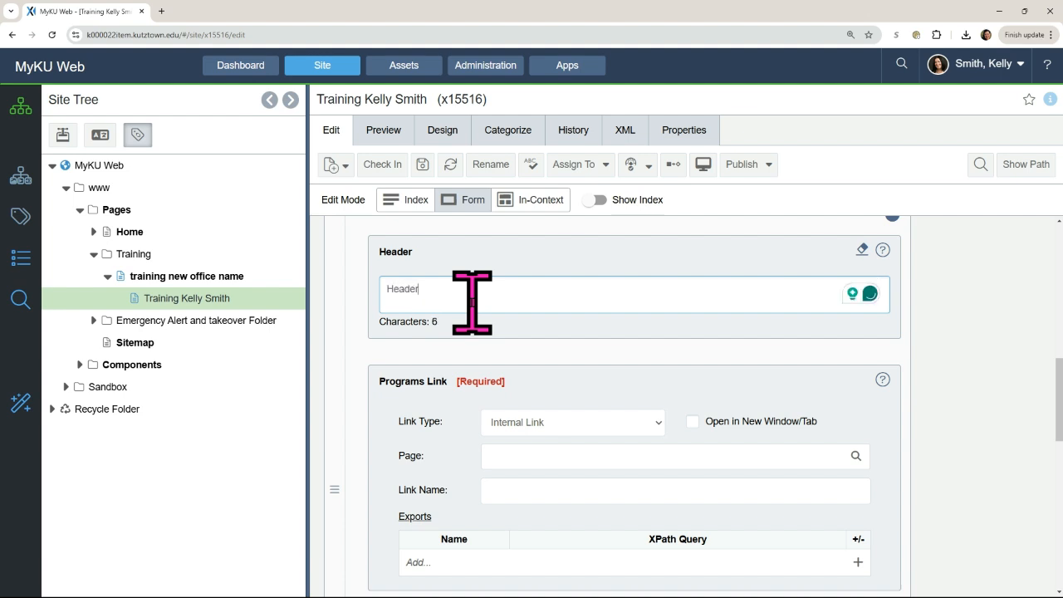
Step: Set the Programs Link as an internal link to the Web and Digital Media (x6389) page, searching for "web"
scroll(489, 299, "down", 1)
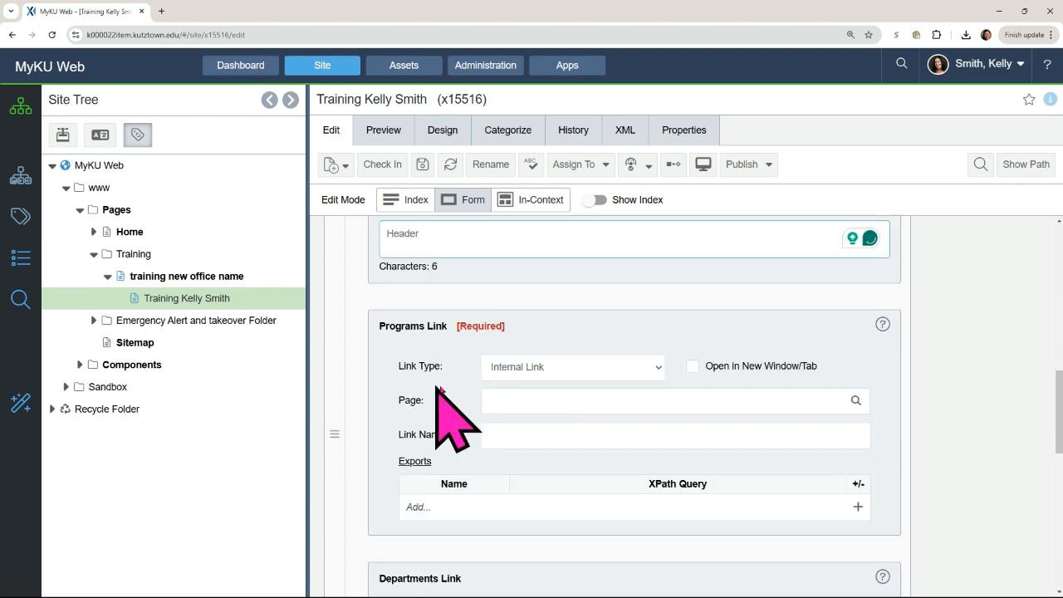
scroll(444, 374, "down", 1)
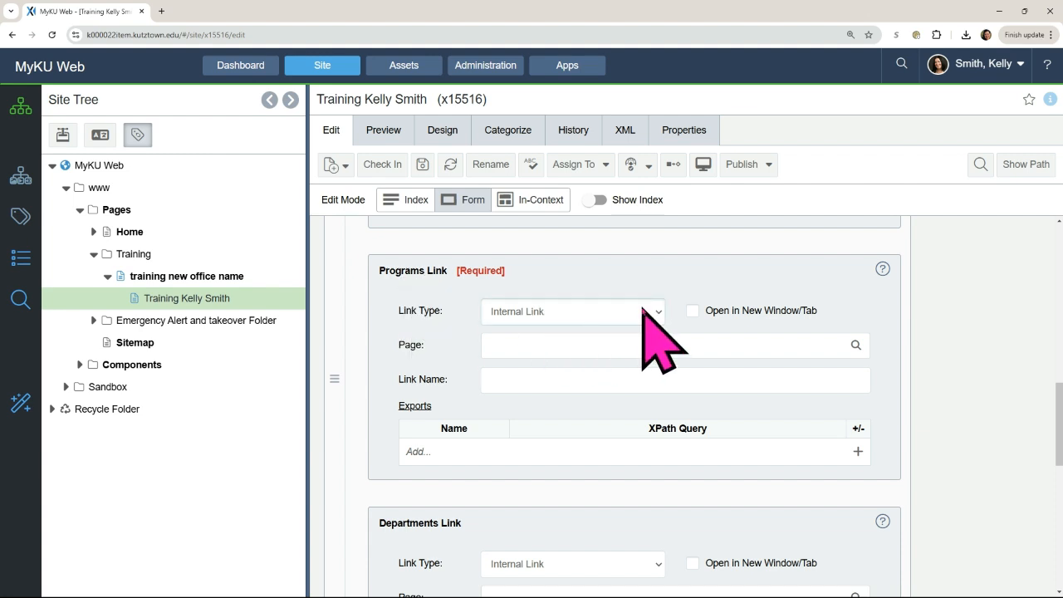
left_click(565, 315)
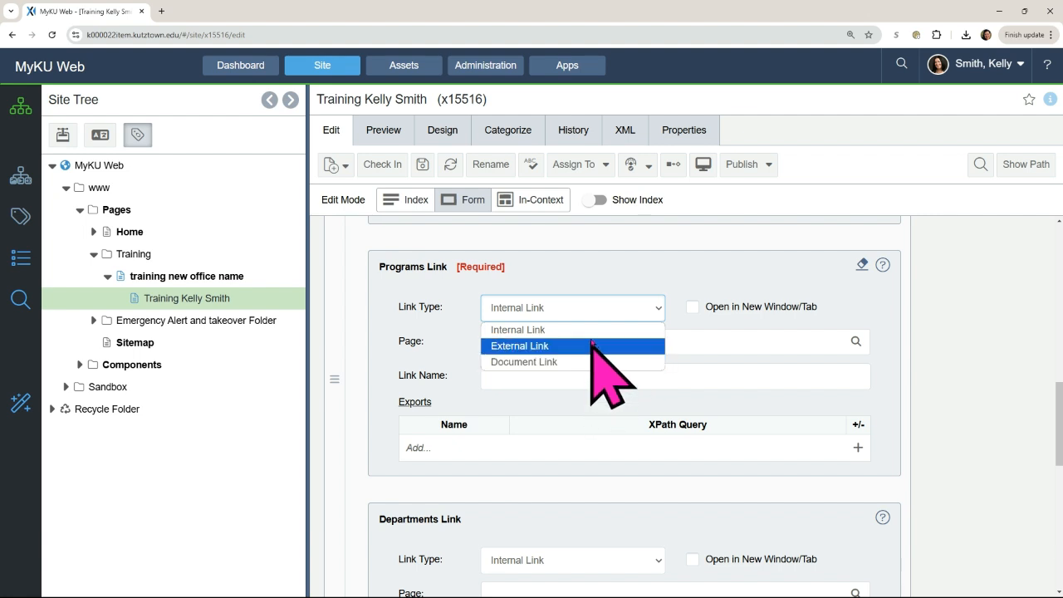
left_click(594, 332)
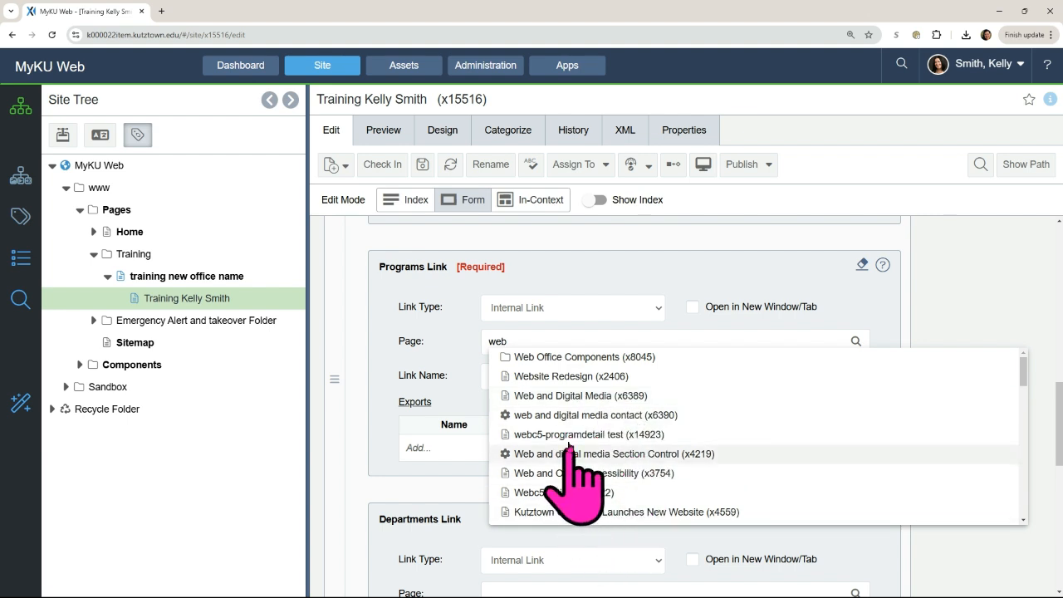
left_click(781, 396)
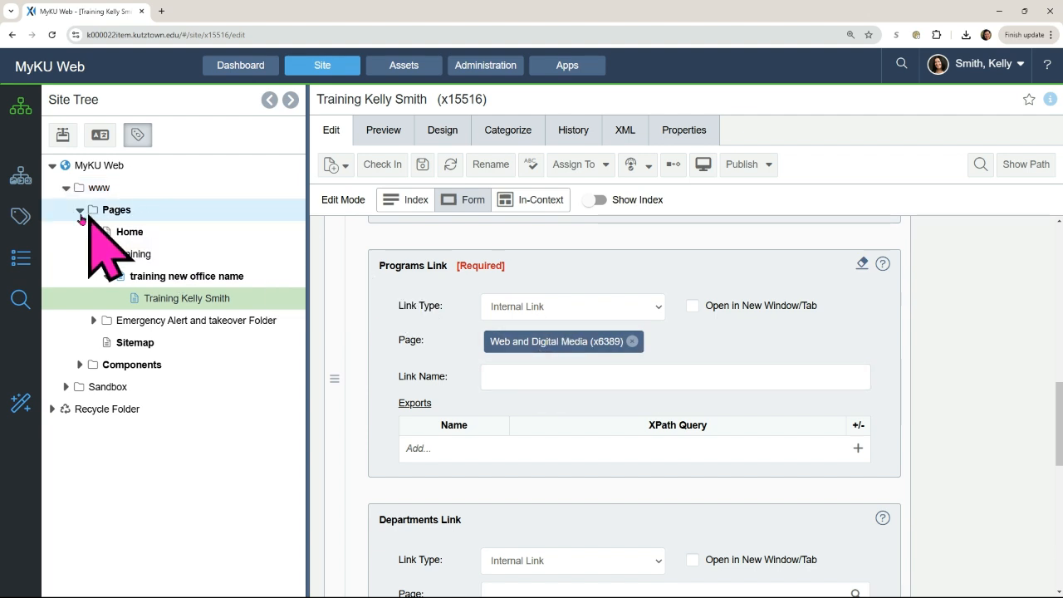
Step: Using the Academics page's ID from the site tree, point the Programs Link to Academics (x11) and name it "Explore Majors and Minors"
left_click(81, 209)
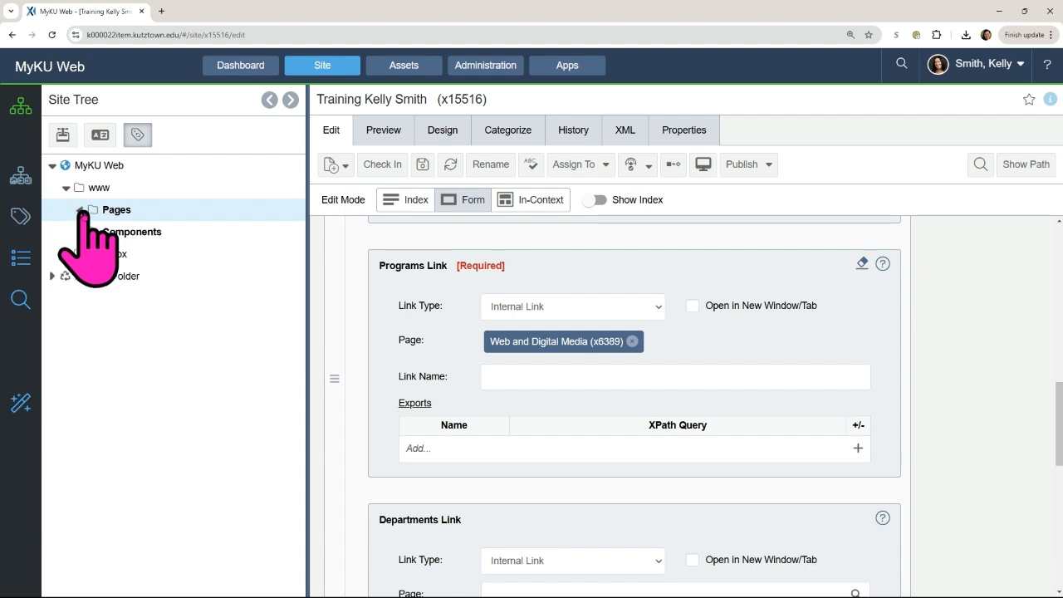
left_click(79, 210)
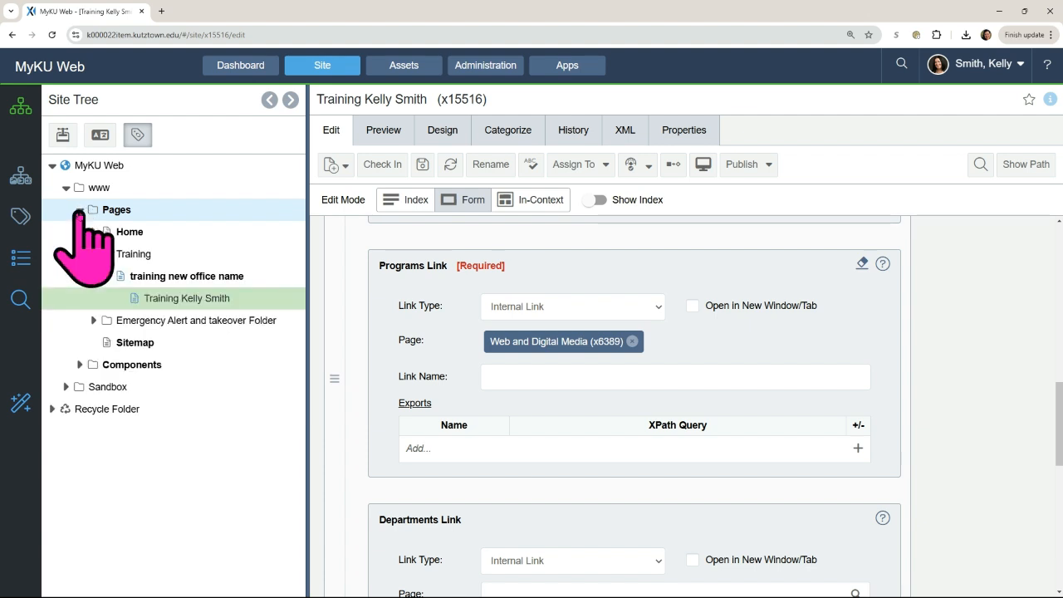
left_click(94, 231)
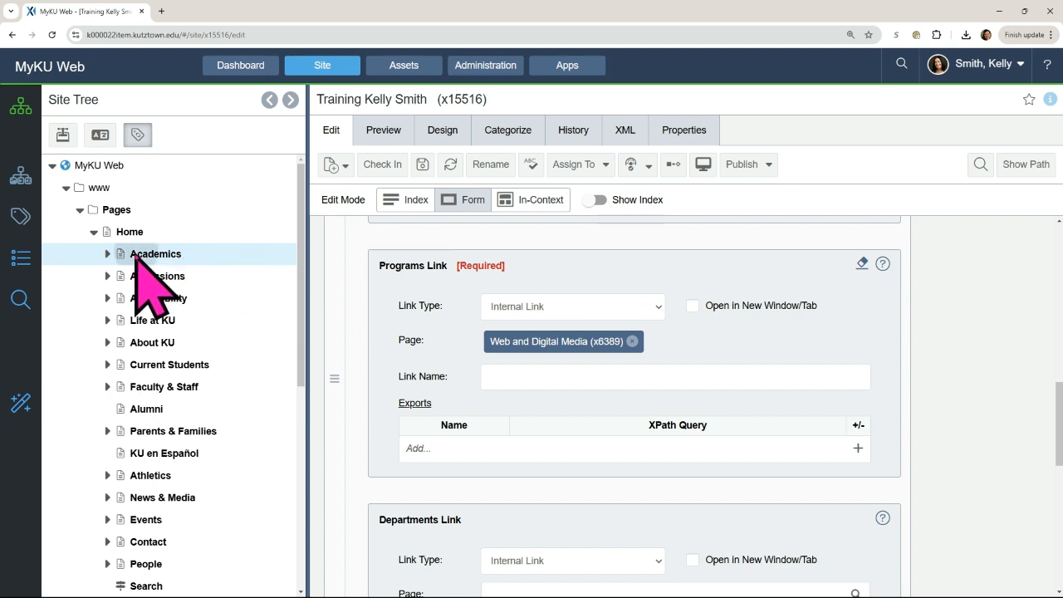
left_click(137, 259)
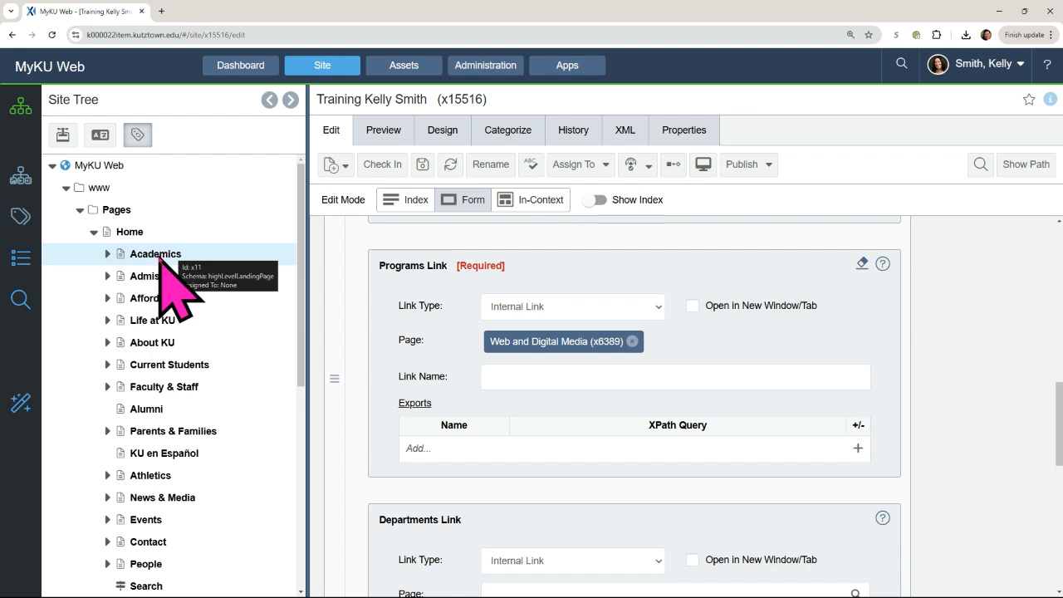
left_click(632, 341)
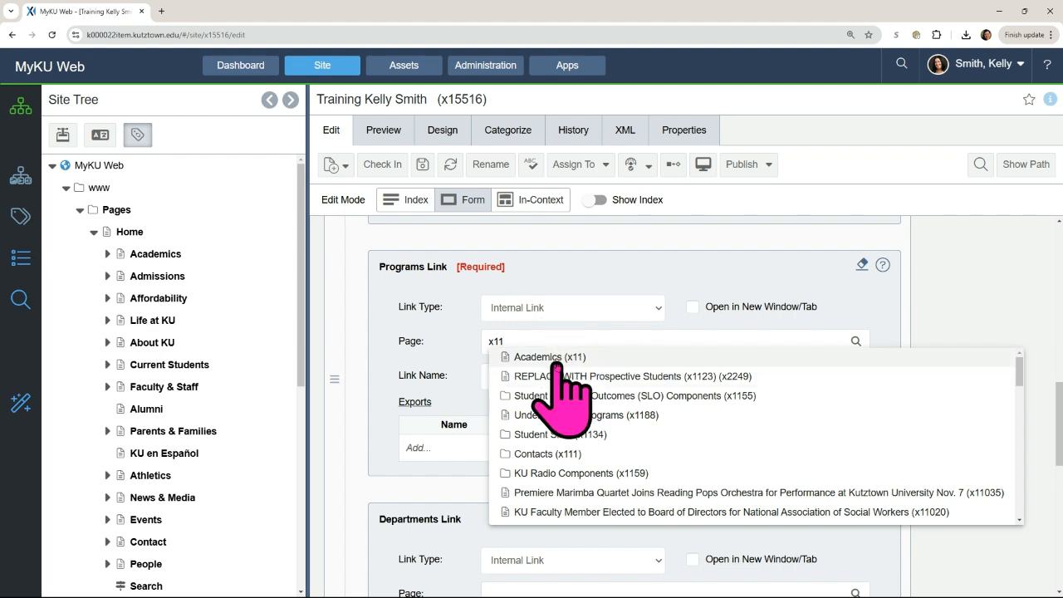
left_click(531, 357)
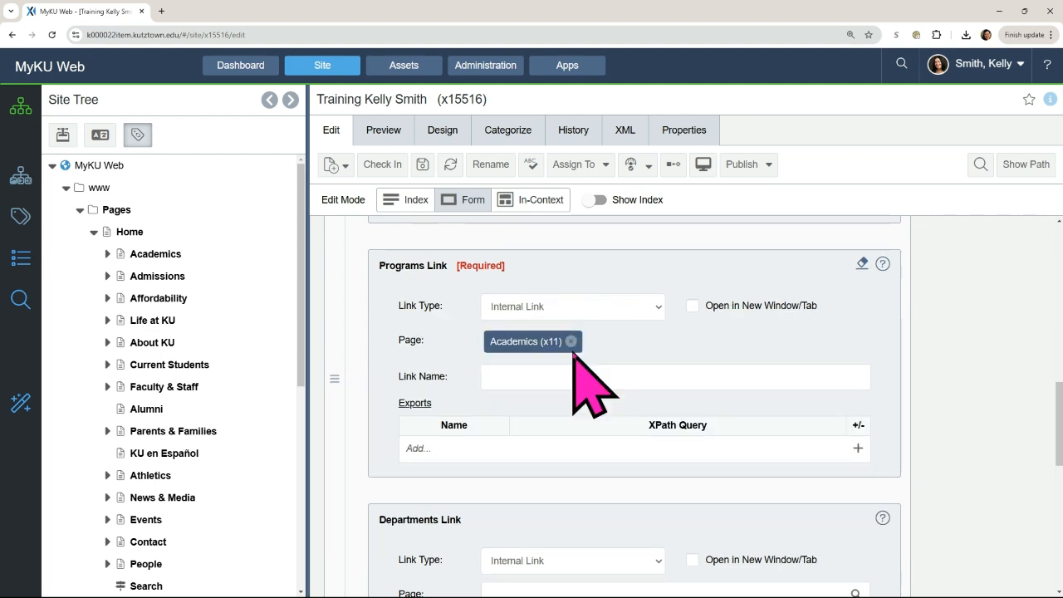
left_click(510, 376)
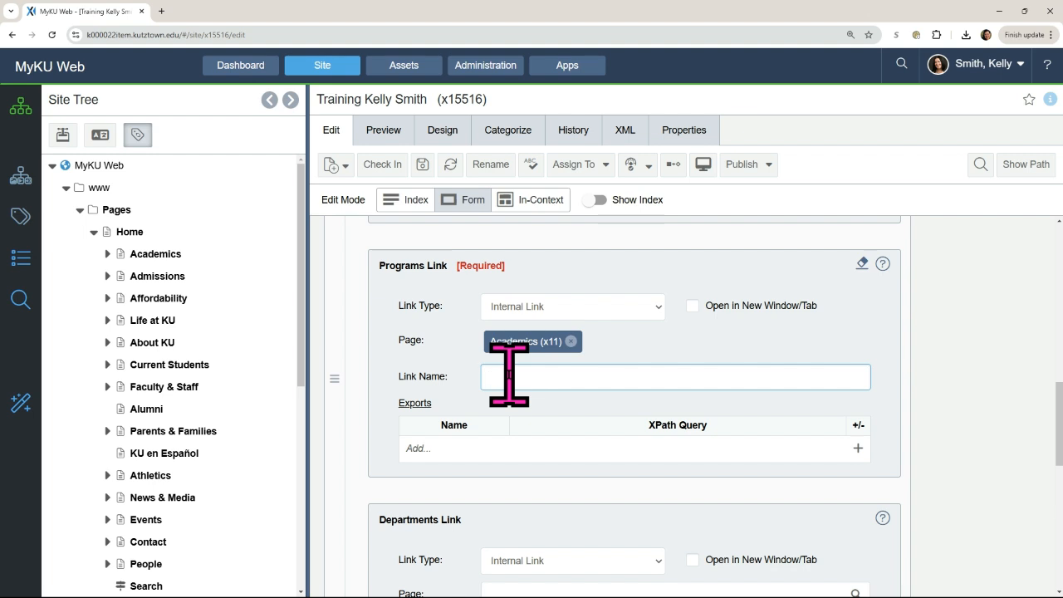
type("xplore Majors and Minors")
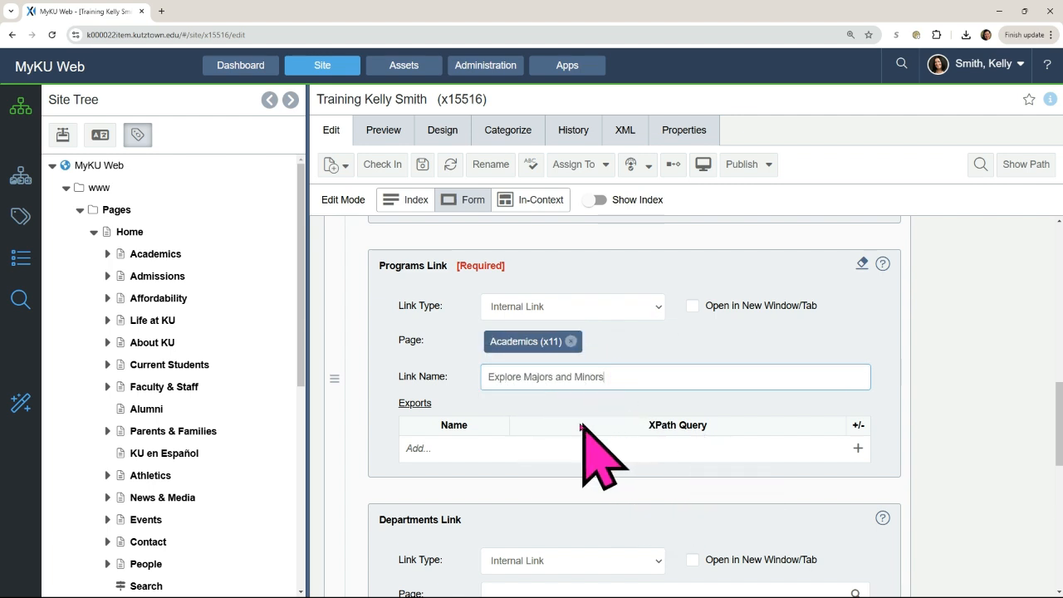
scroll(598, 448, "down", 2)
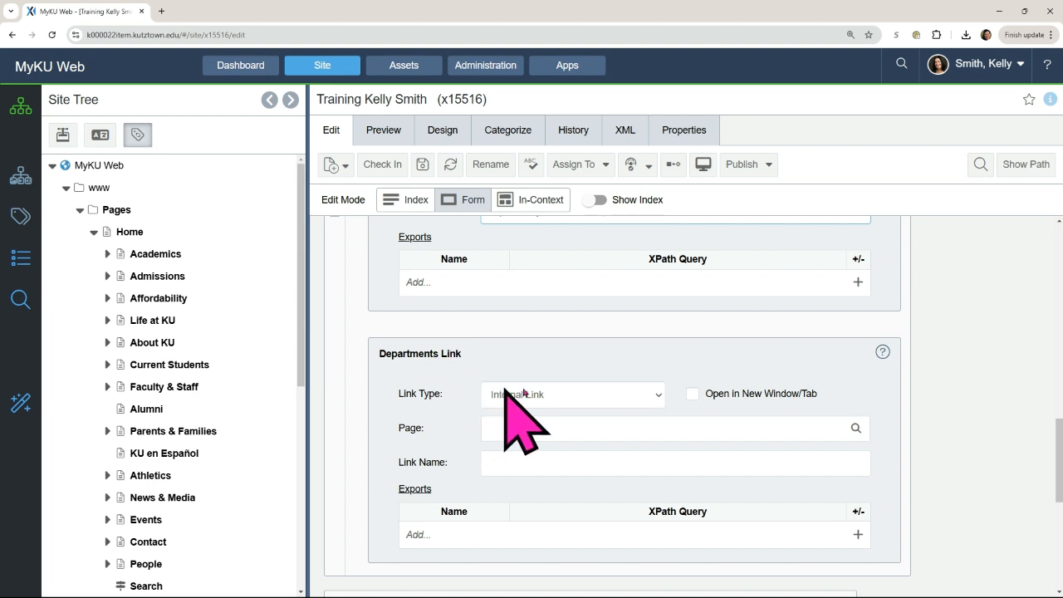
left_click(538, 396)
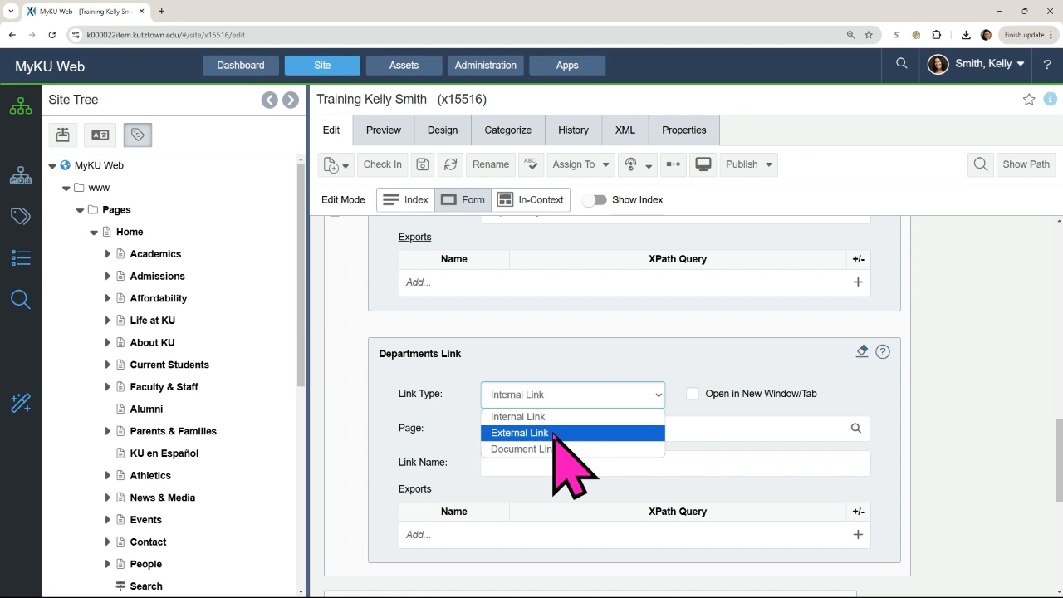
left_click(553, 433)
left_click(581, 467)
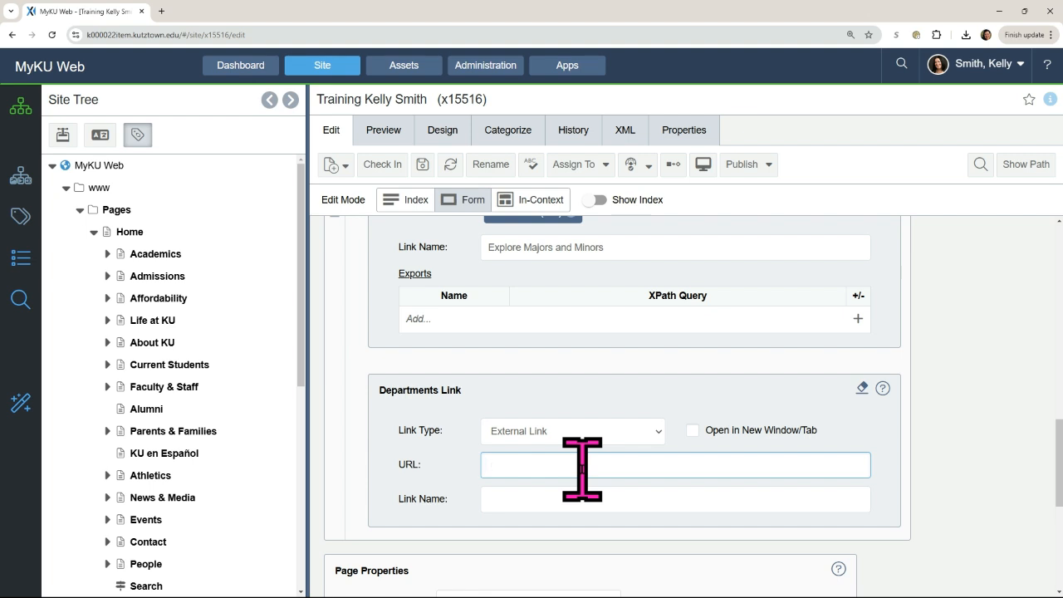
type("www.google.com")
left_click(527, 499)
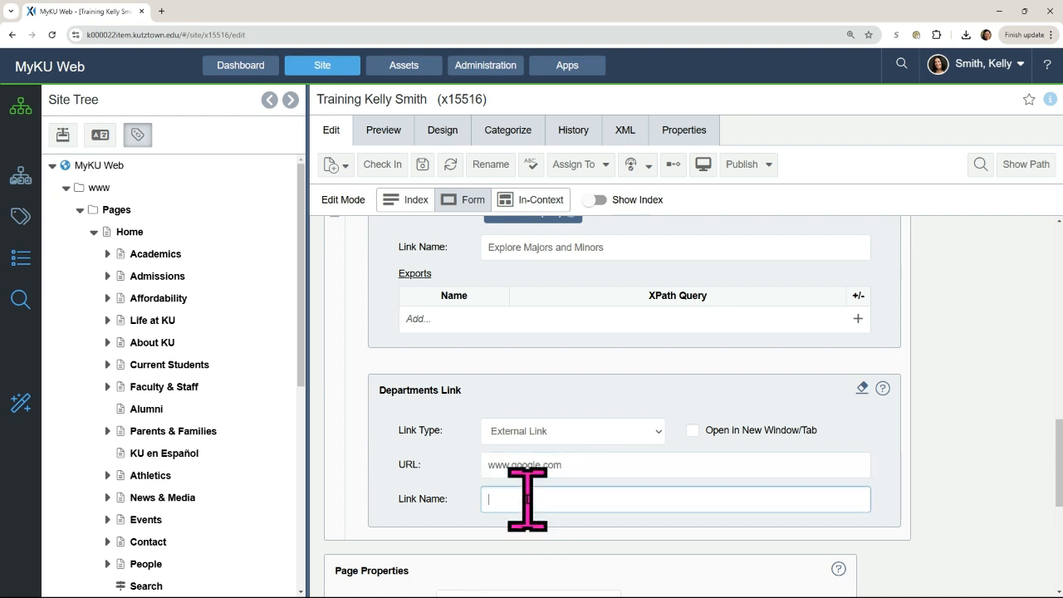
type("Google Search engine")
Step: Change the Departments Link type to Document Link and clear its link name
left_click(606, 430)
left_click(604, 485)
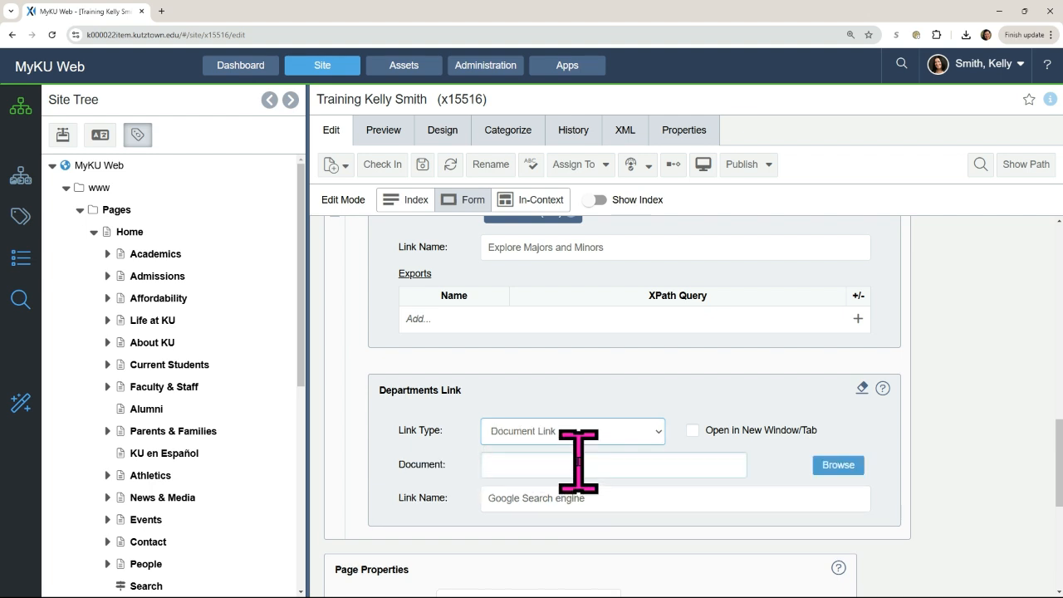
left_click_drag(607, 502, 416, 502)
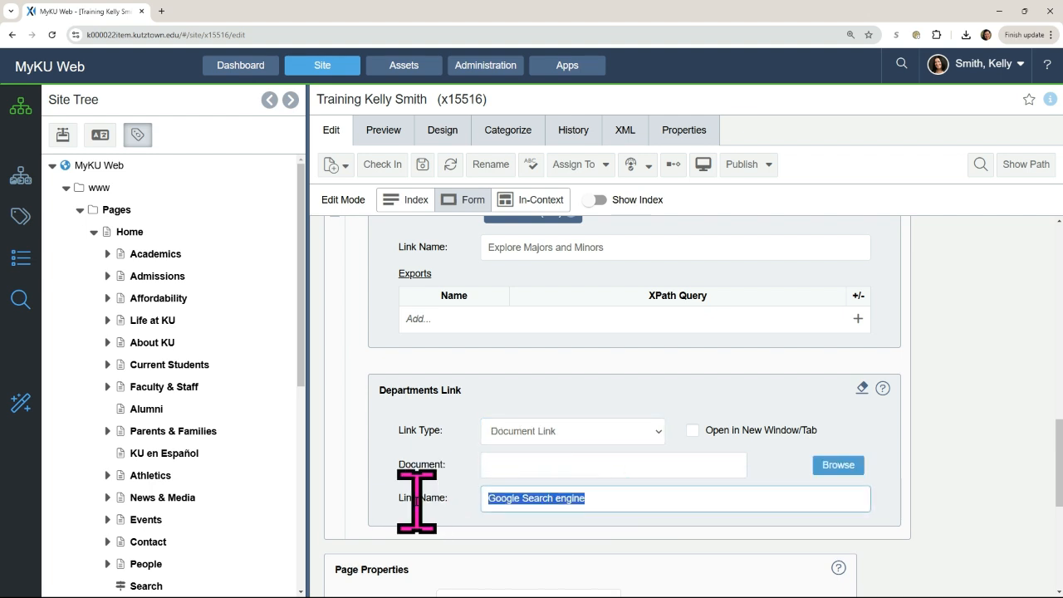
key("BackSpace")
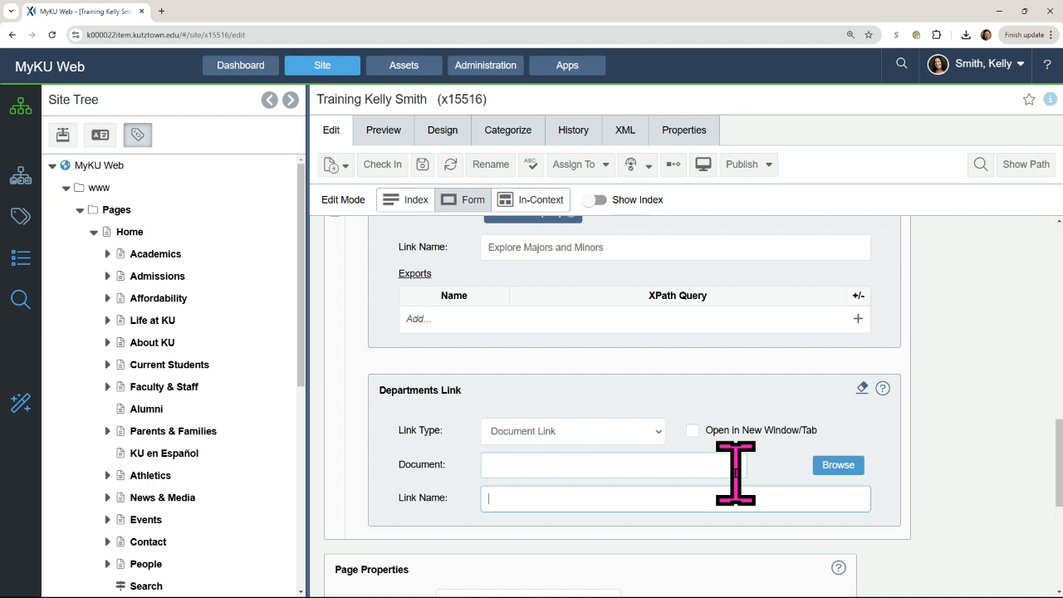
Step: Choose 2018-2019-Academic-Calendar.pdf from the Documents asset folder as the Departments Link's document
left_click(840, 469)
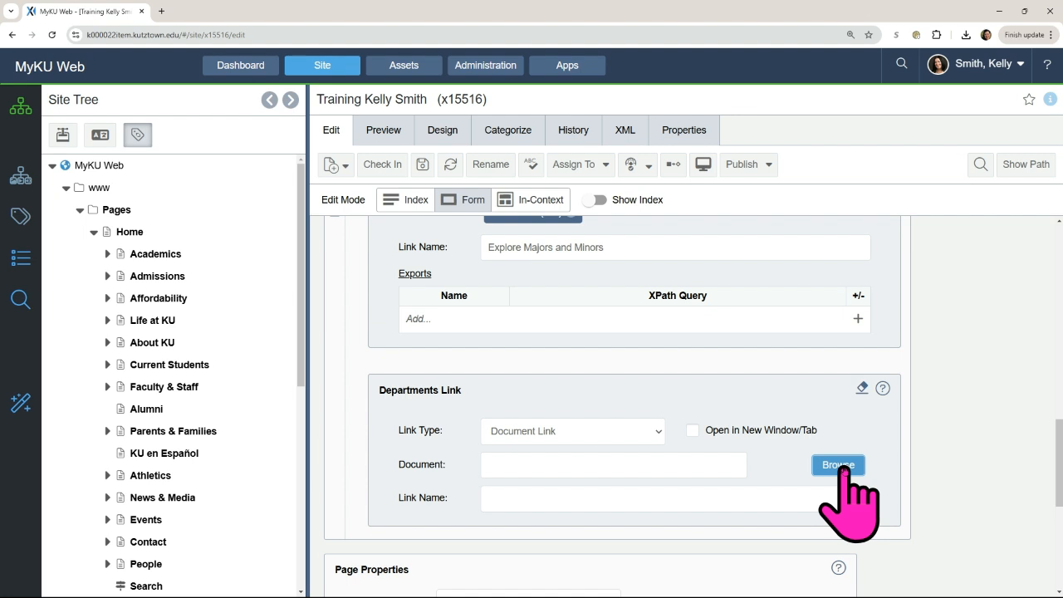
left_click(839, 466)
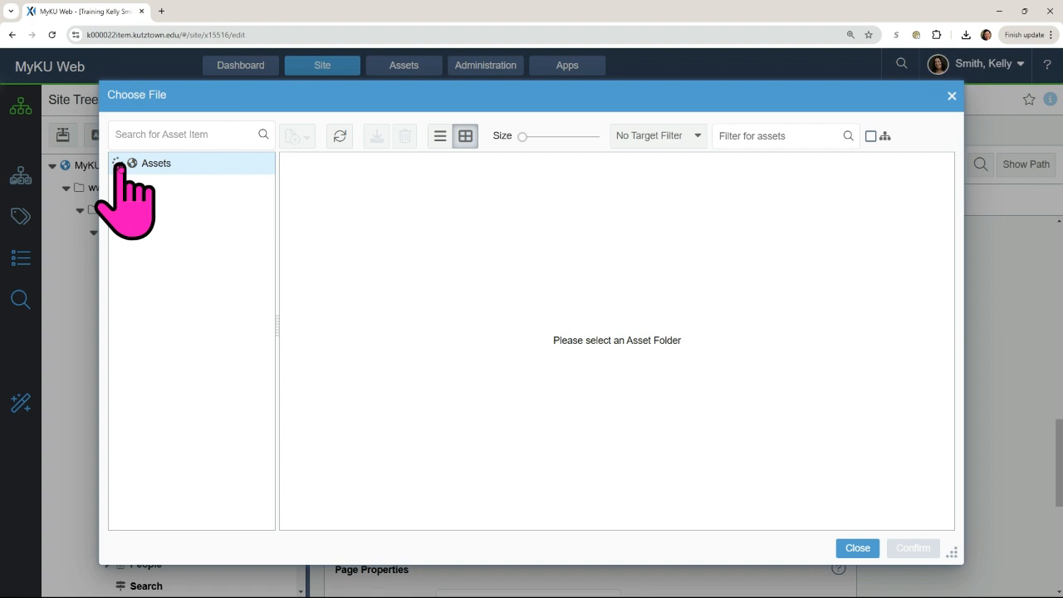
left_click(119, 164)
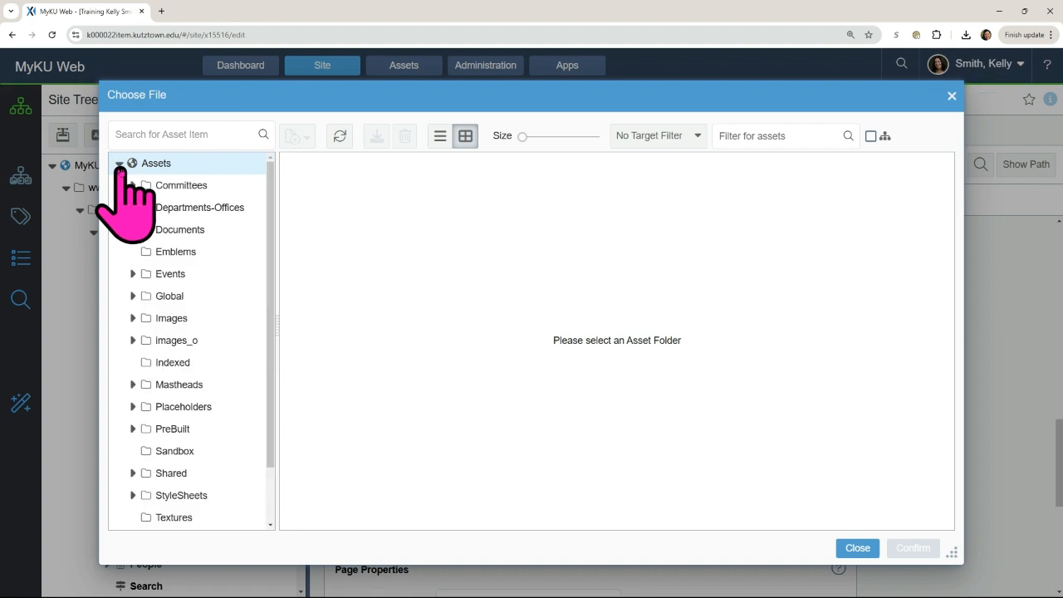
left_click(132, 207)
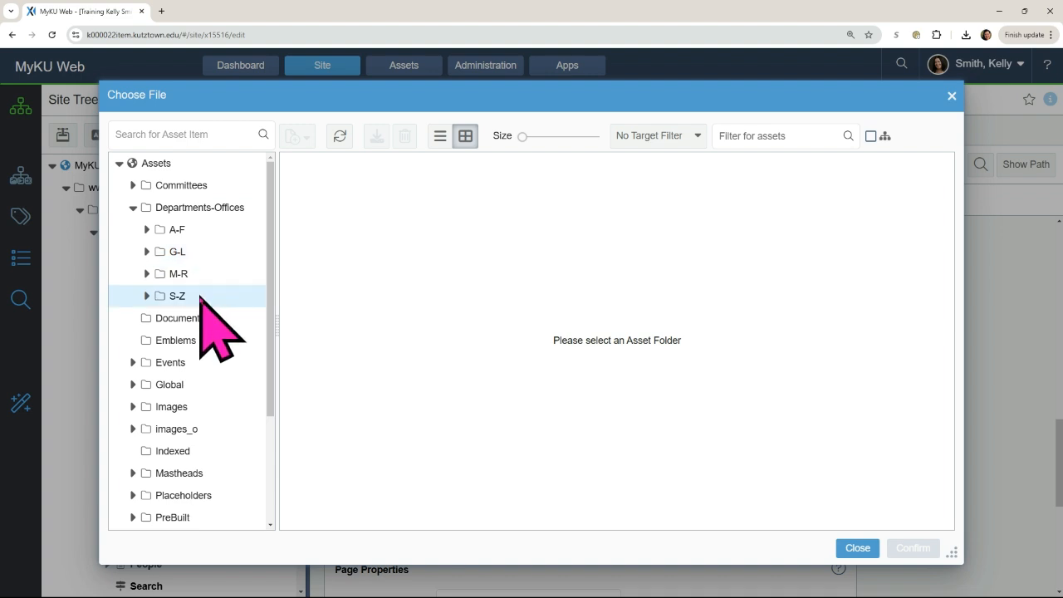
left_click_drag(268, 344, 268, 401)
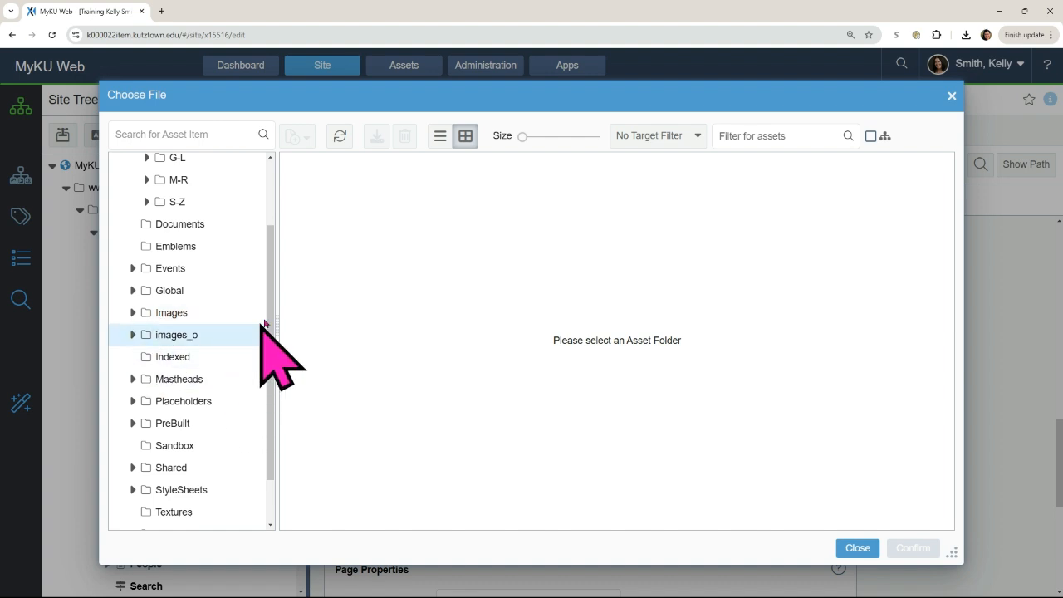
left_click(175, 230)
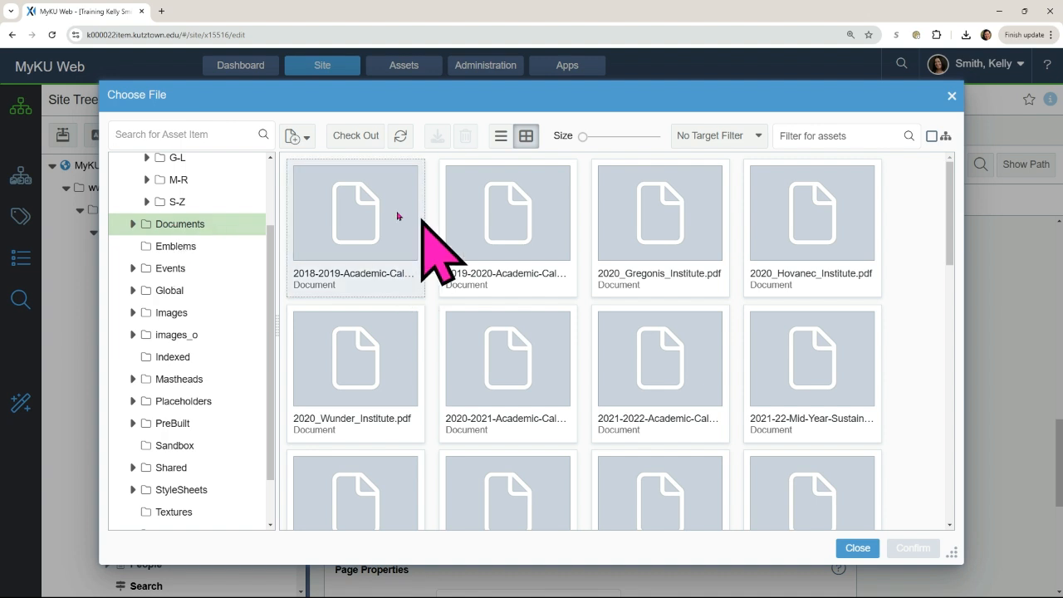
left_click(372, 212)
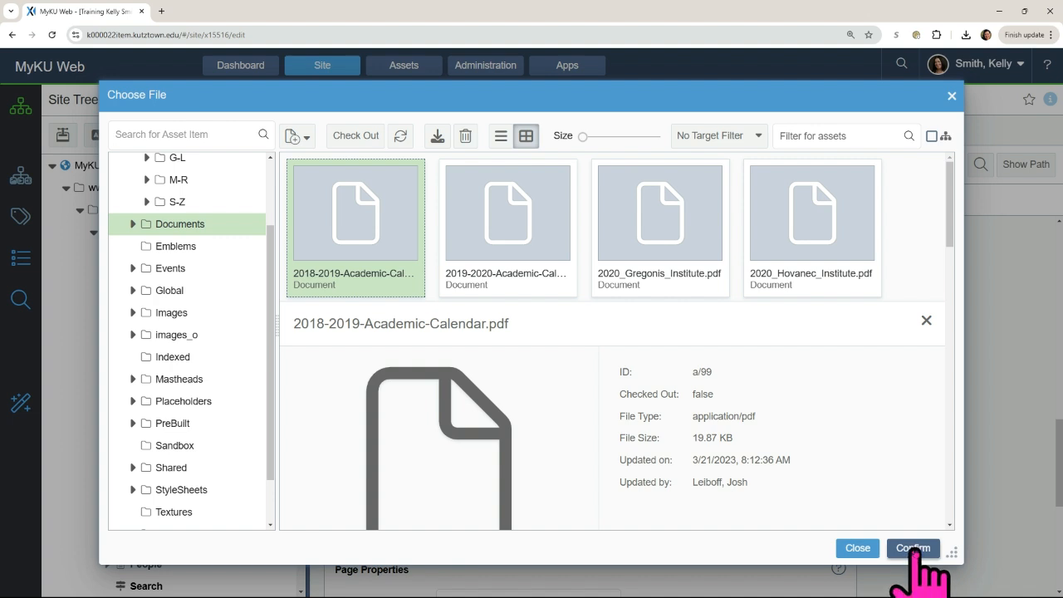
left_click(913, 550)
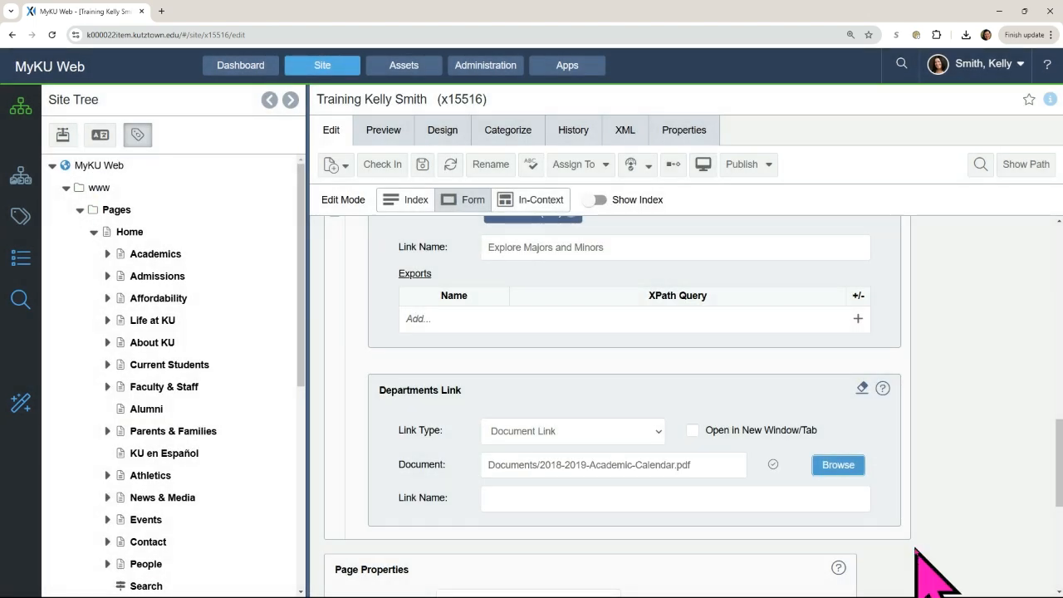
Step: Name the Departments Link "PDF of the Academic Year Calendar"
left_click(523, 499)
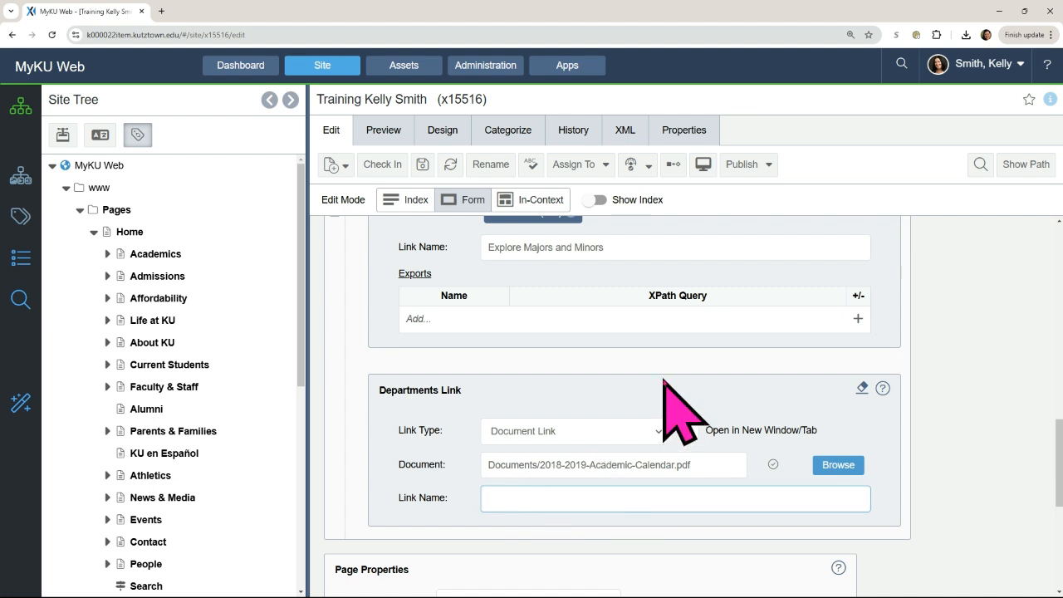
type("PDF of the Academic")
type("Yea")
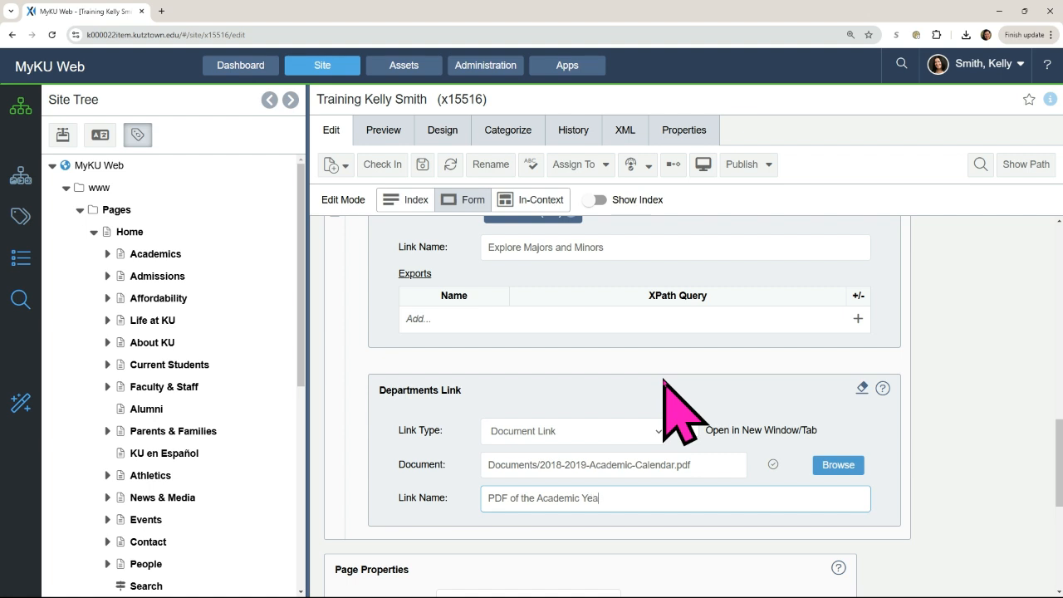
type("r Calenda")
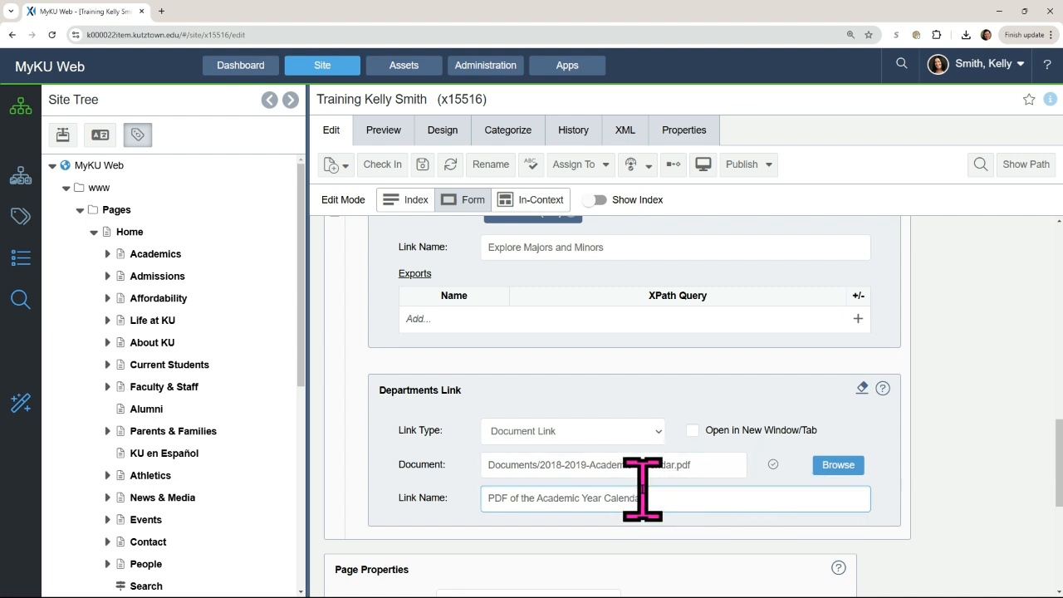
Step: Save the training page and check the header and both Explore More buttons in the page preview
scroll(648, 465, "up", 2)
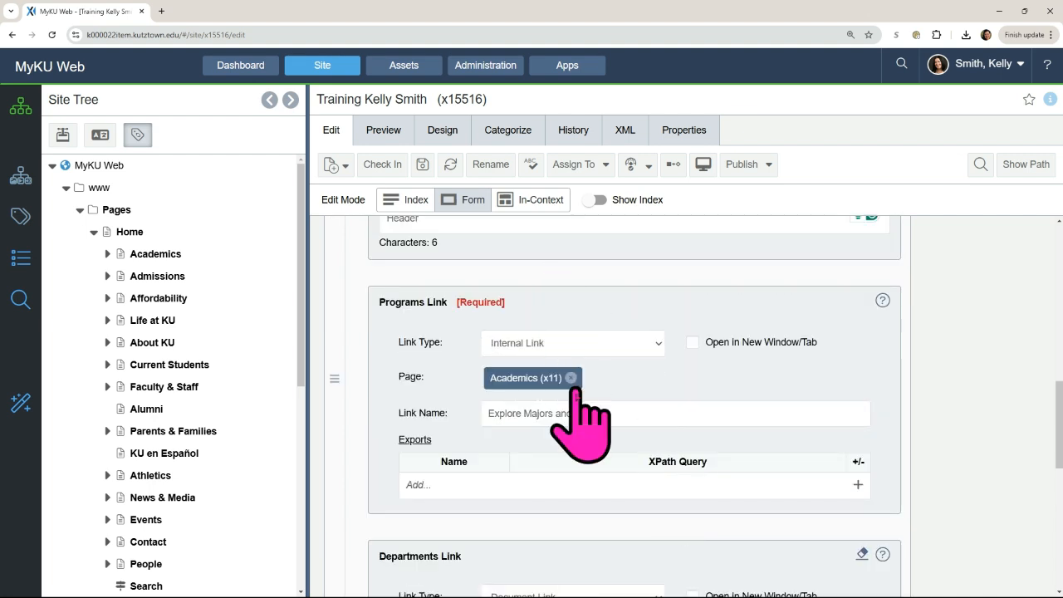
scroll(592, 285, "up", 1)
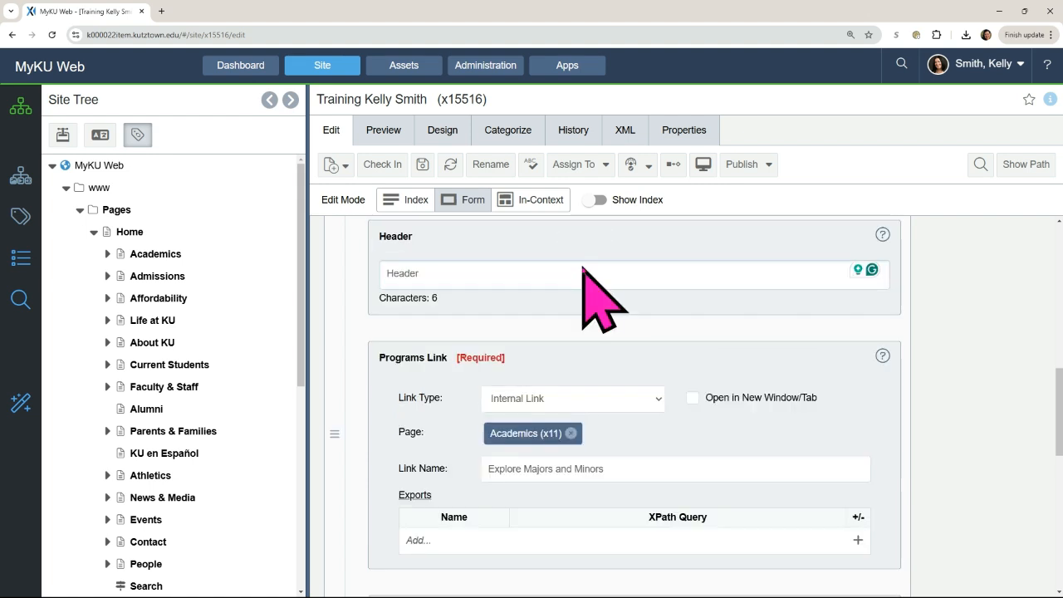
scroll(582, 269, "up", 2)
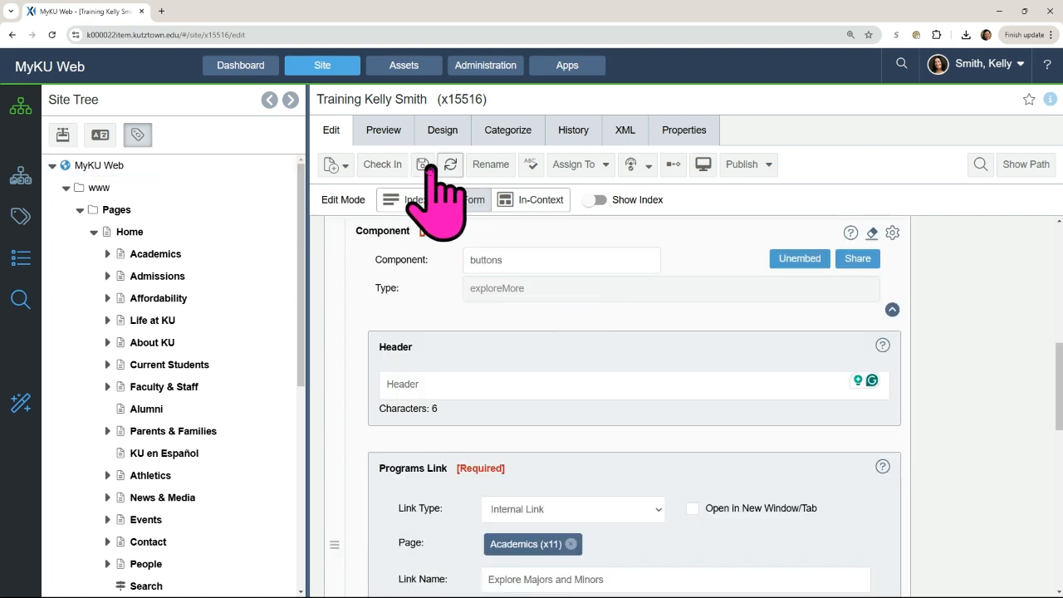
left_click(423, 164)
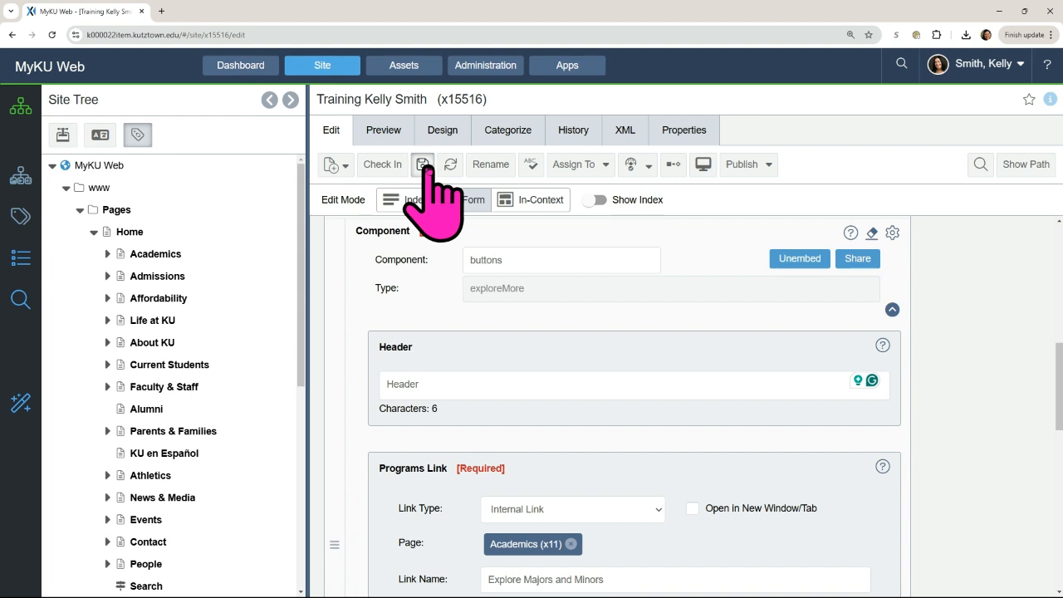
left_click(705, 169)
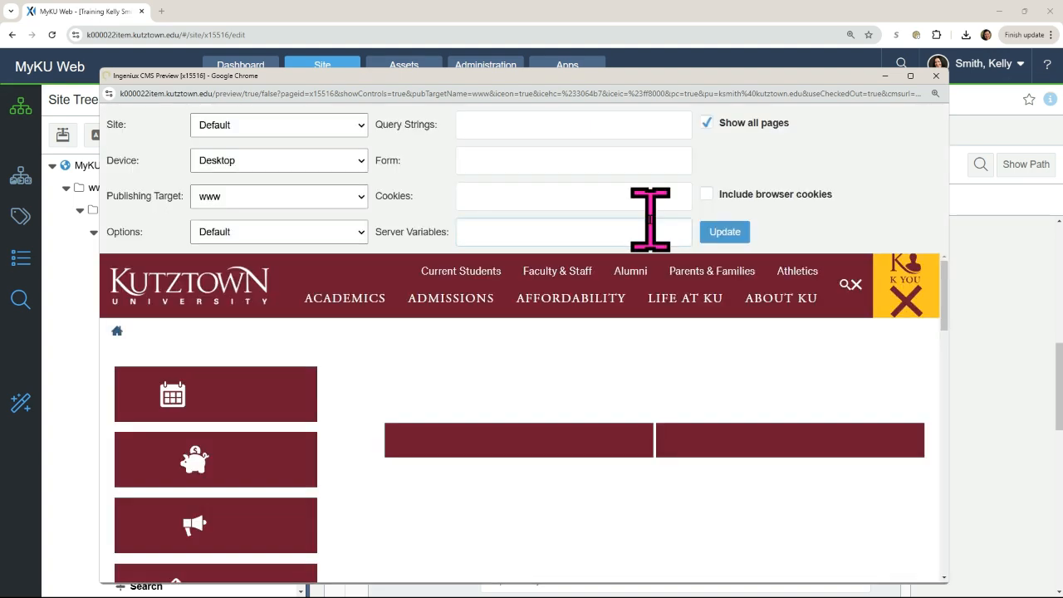
scroll(731, 328, "down", 8)
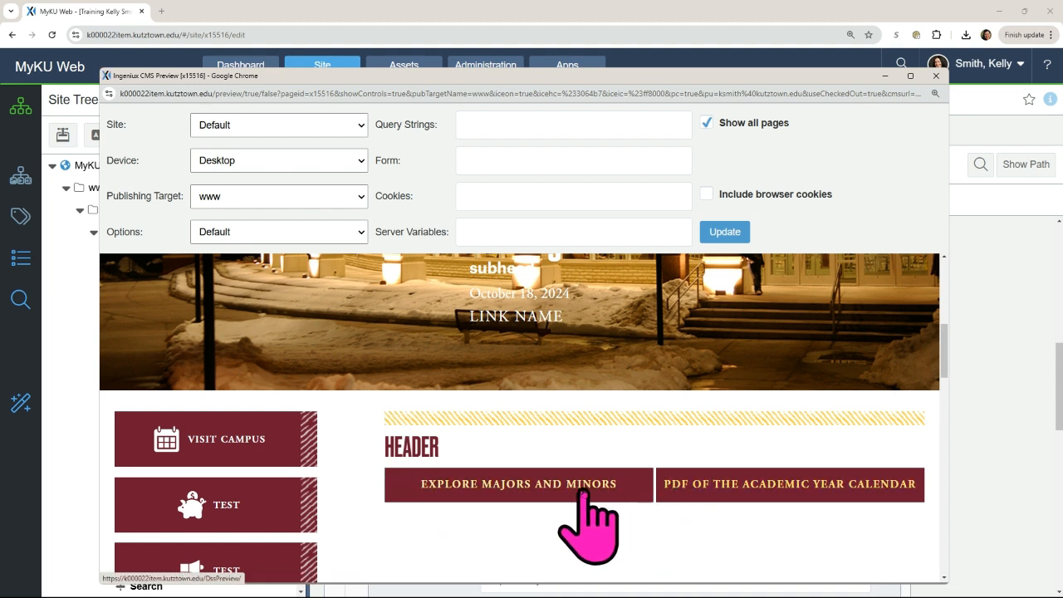
left_click(936, 77)
scroll(572, 375, "down", 2)
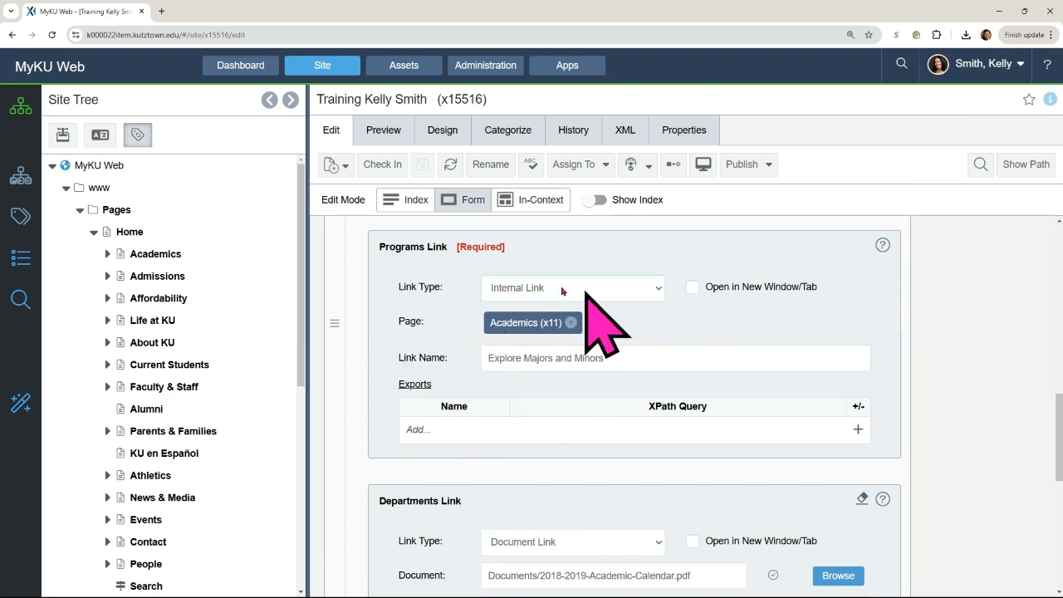
scroll(559, 349, "down", 1)
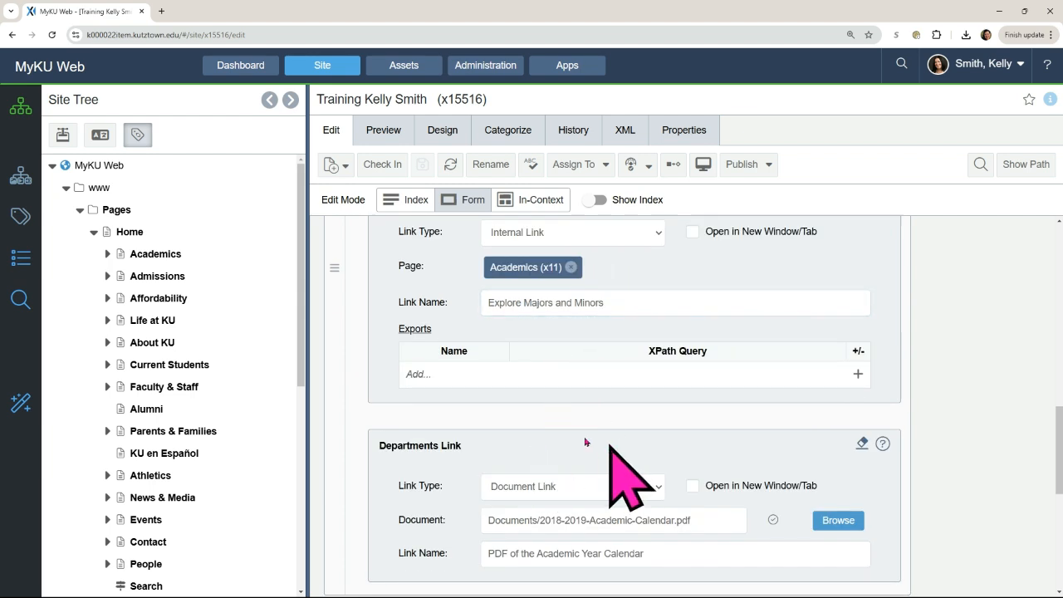
scroll(613, 401, "up", 2)
scroll(612, 401, "up", 1)
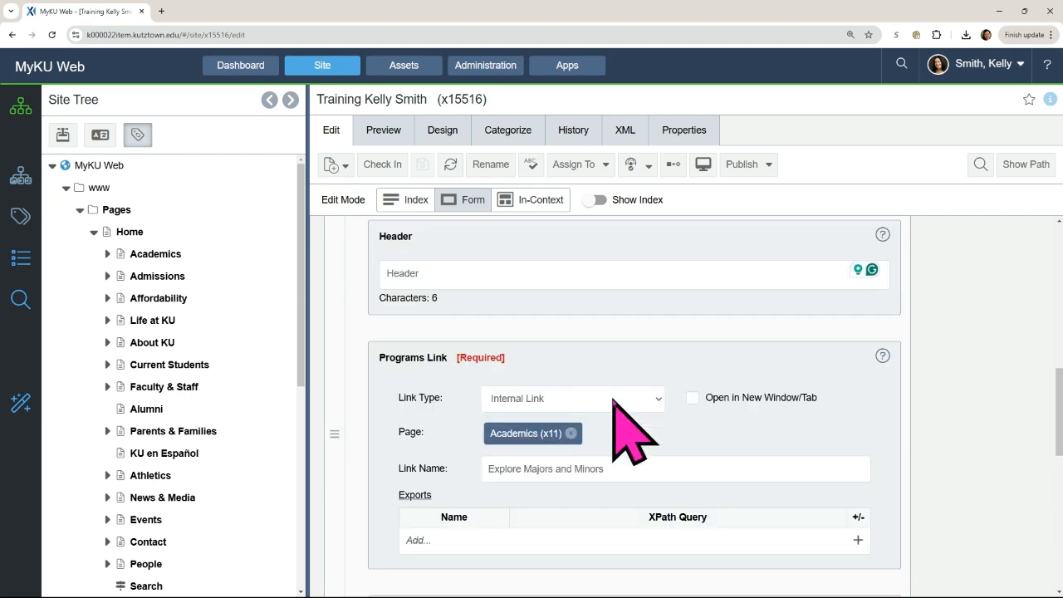
scroll(613, 401, "up", 1)
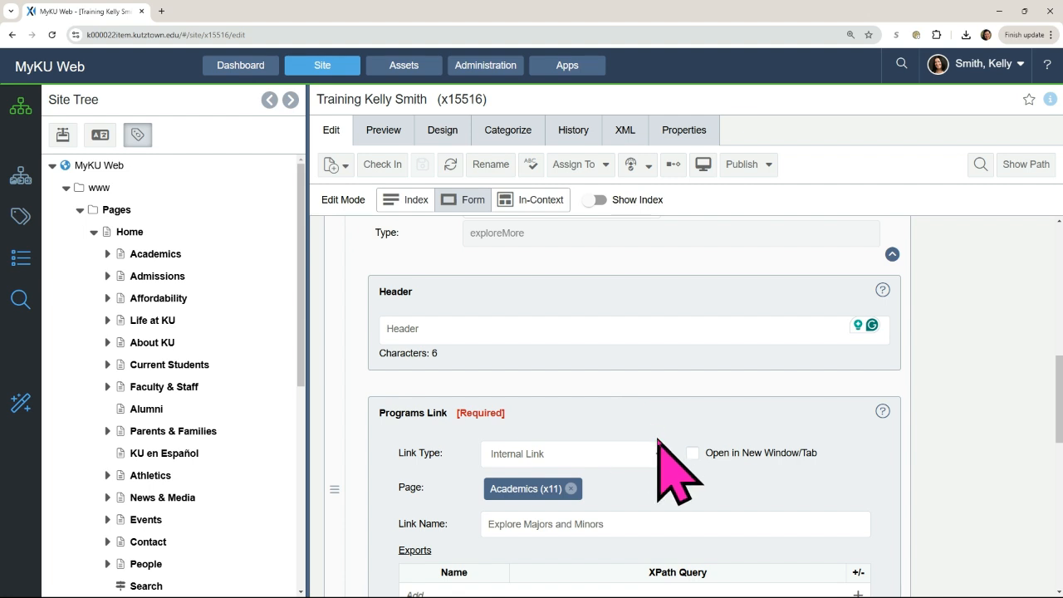
scroll(656, 441, "down", 1)
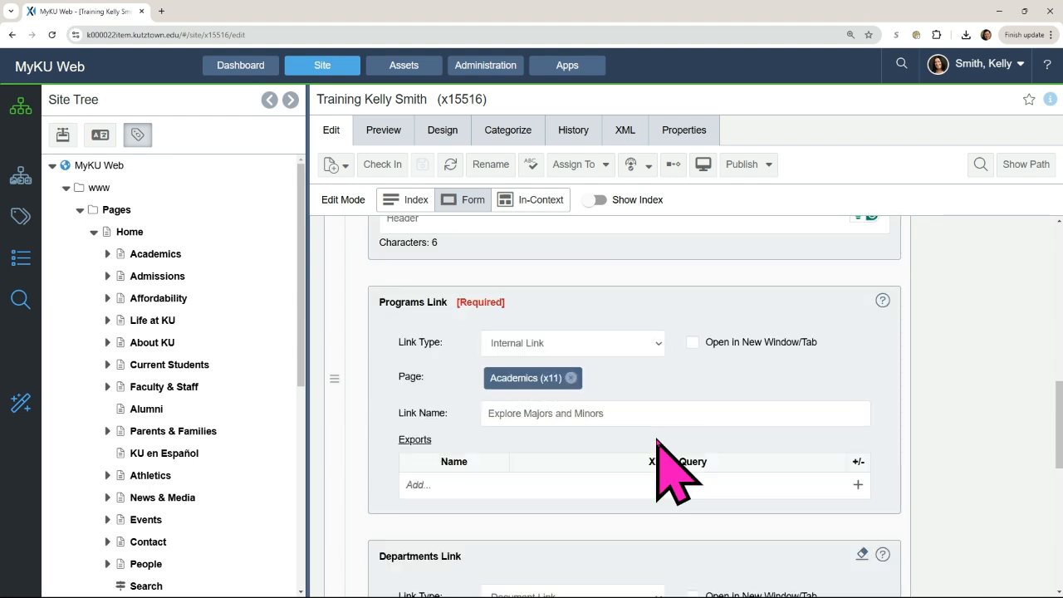